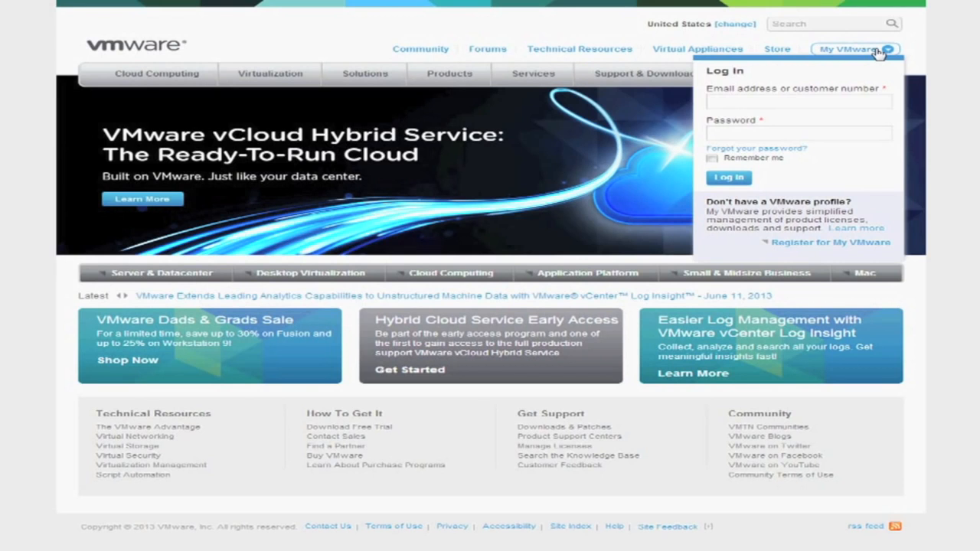
# Step: Open the My VMware registration form and scroll down through its fields
pyautogui.click(864, 243)
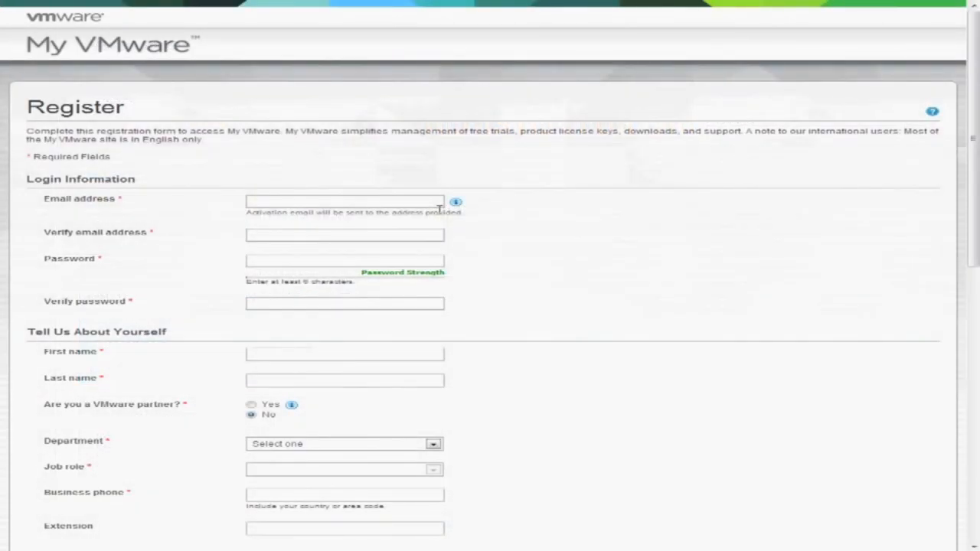
pyautogui.scroll(-4, 421, 204)
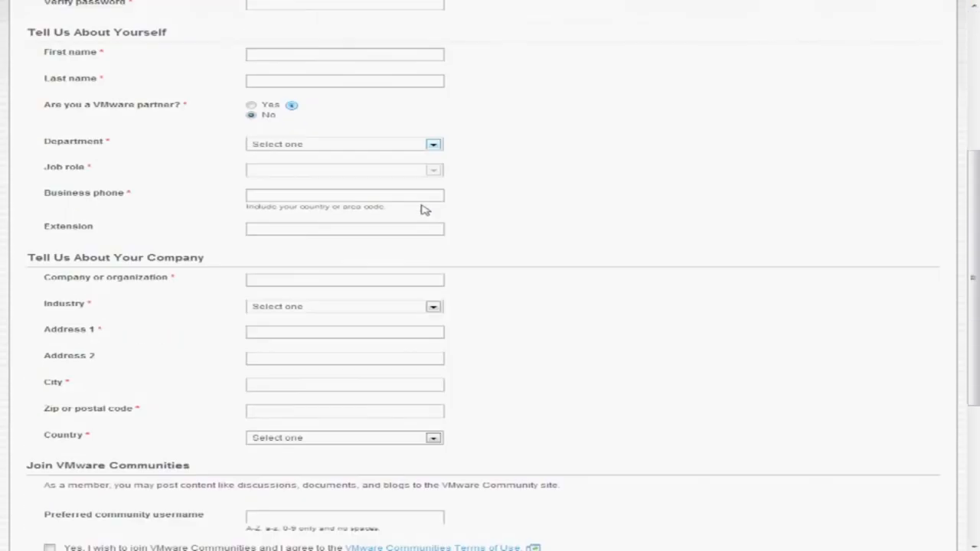
pyautogui.scroll(-4, 424, 208)
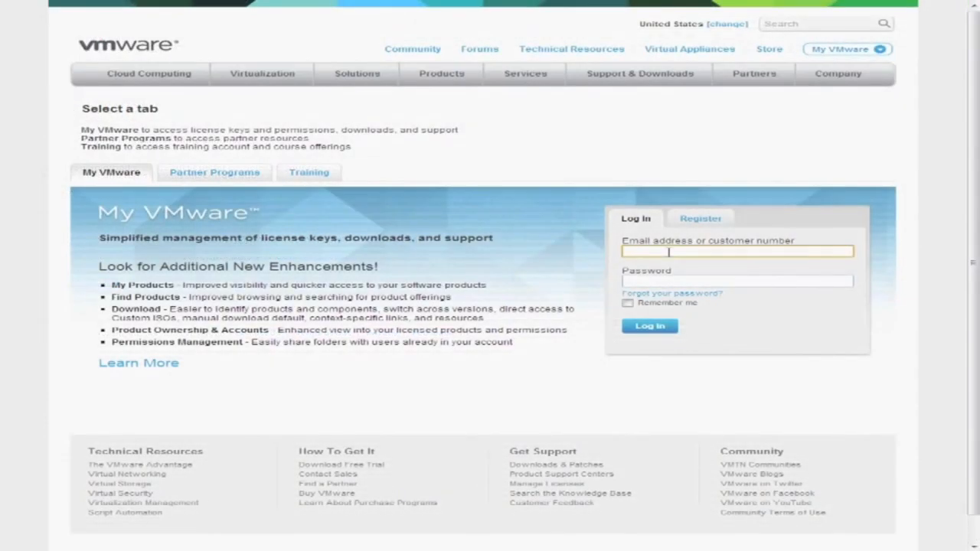
# Step: Sign in to My VMware with the account email and start a new product evaluation
pyautogui.write('hys')
pyautogui.moveTo(829, 51)
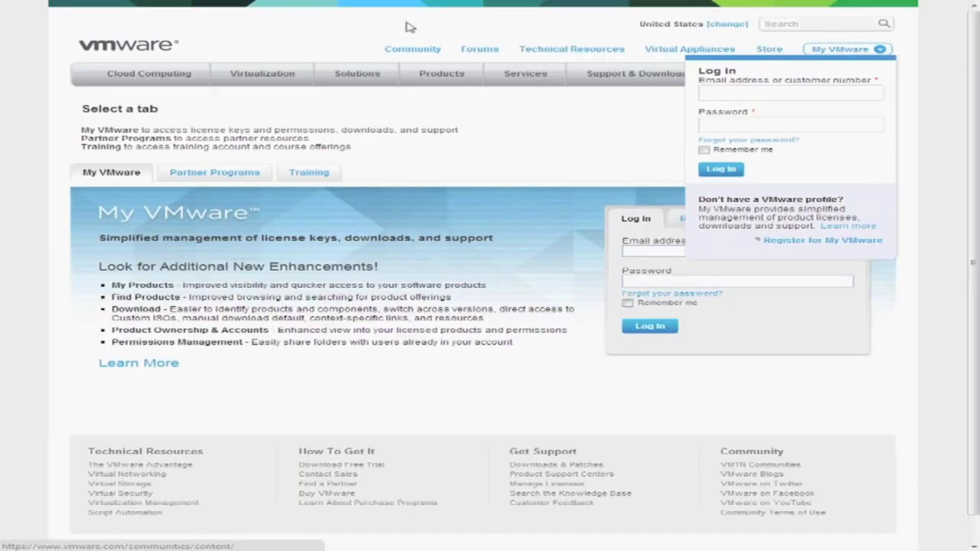
pyautogui.click(779, 92)
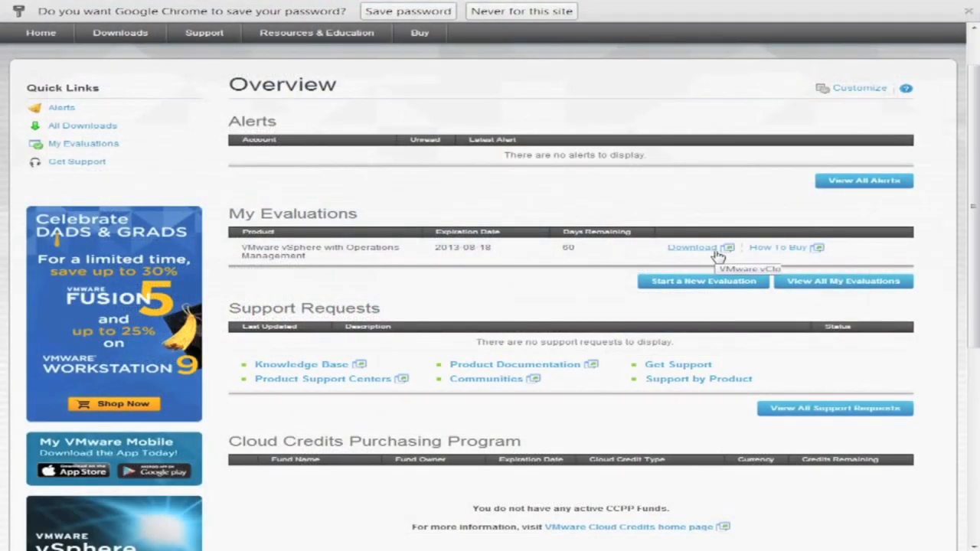
pyautogui.click(708, 292)
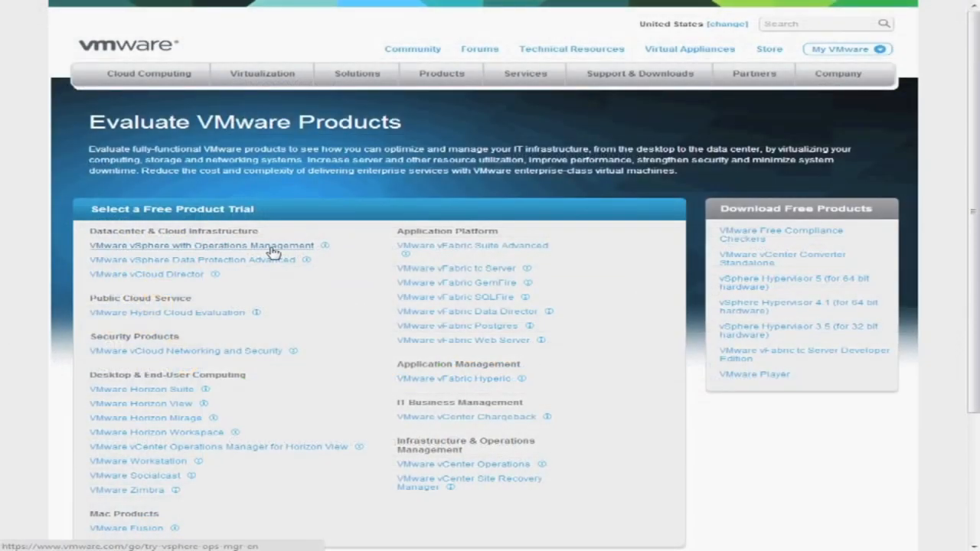
# Step: Open the vSphere with Operations Management trial page and scroll to its downloads
pyautogui.click(271, 248)
pyautogui.scroll(-2, 404, 387)
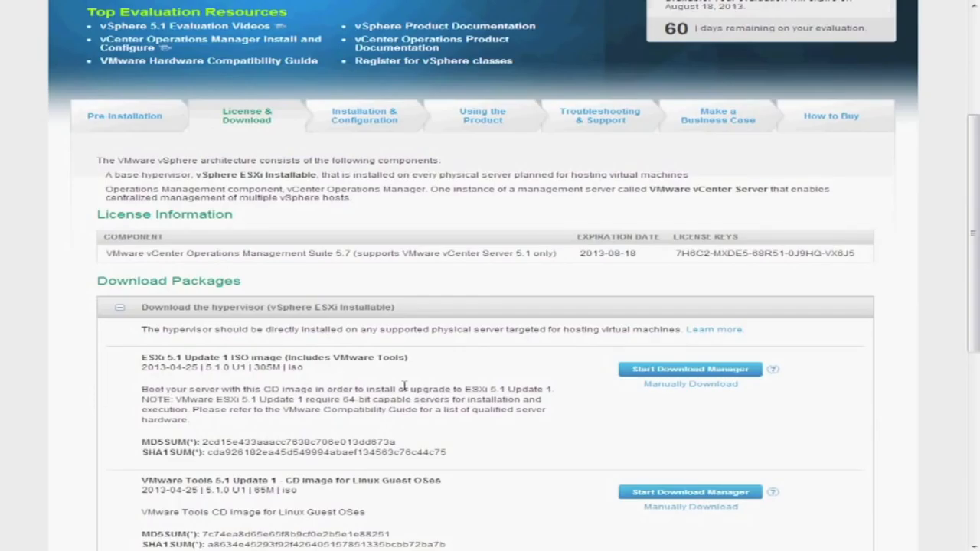
pyautogui.scroll(-5, 404, 386)
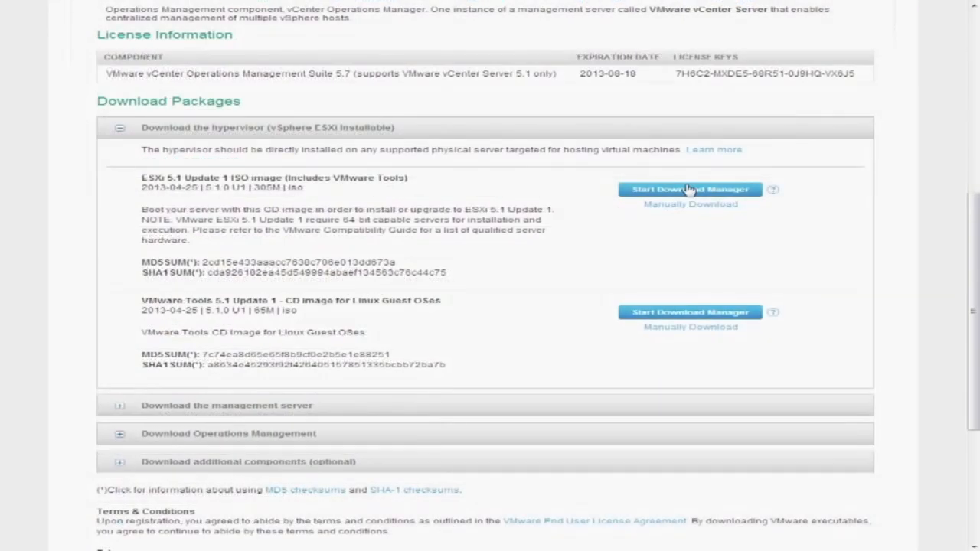
# Step: Download the ESXi 5.1 Update 1 ISO to the download folder with the Download Manager
pyautogui.click(688, 189)
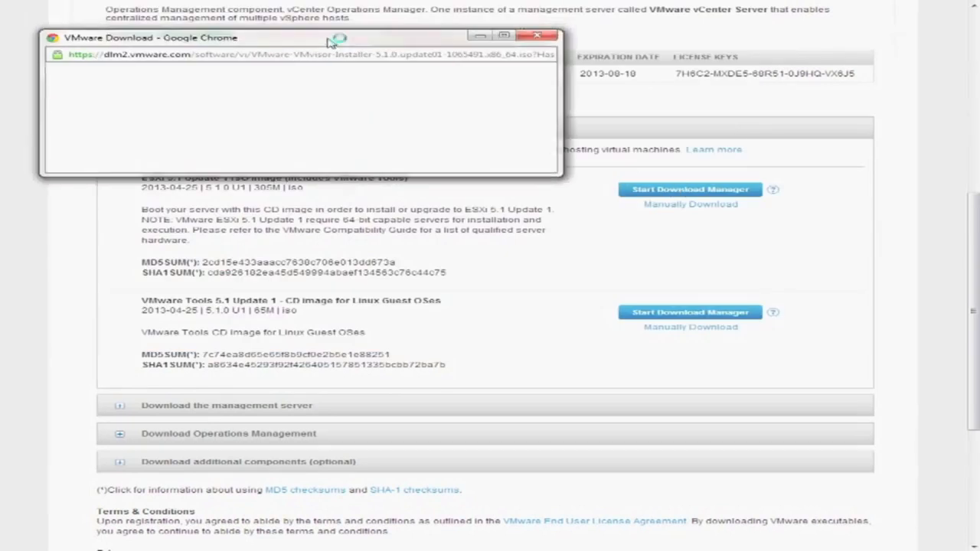
pyautogui.click(449, 259)
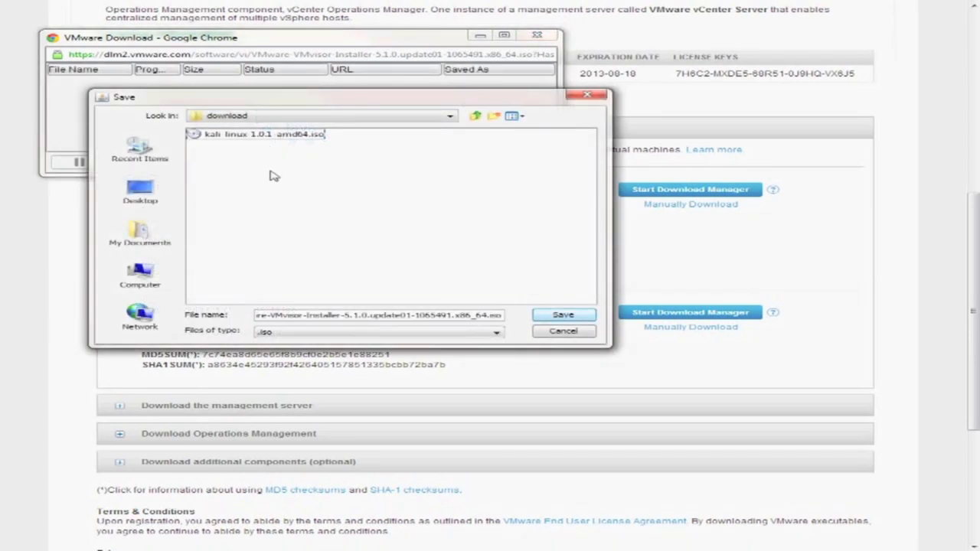
pyautogui.click(572, 317)
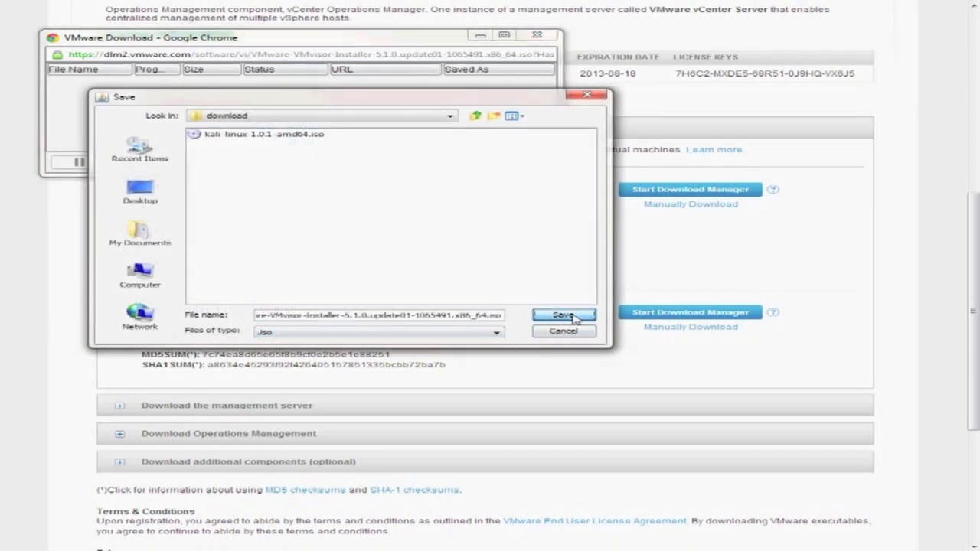
pyautogui.rightClick(914, 549)
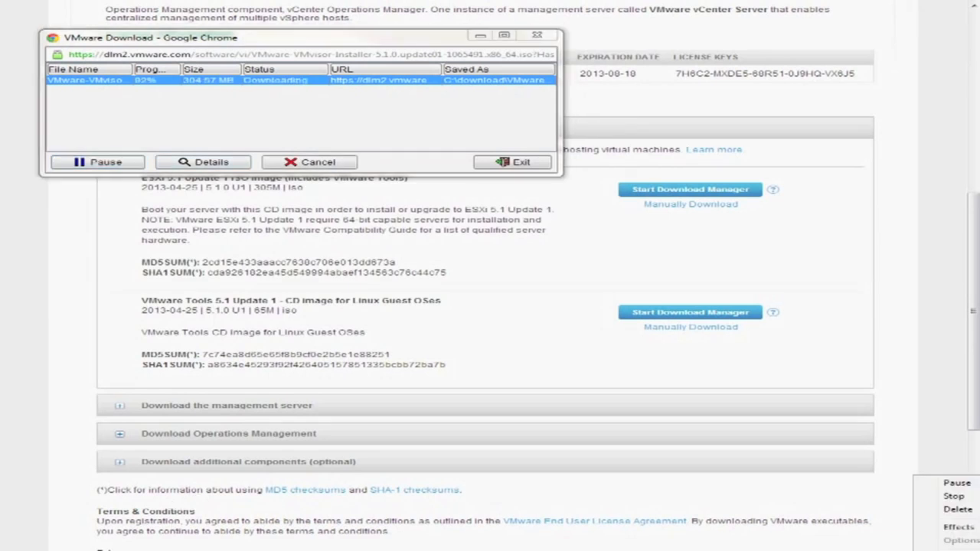
pyautogui.click(957, 483)
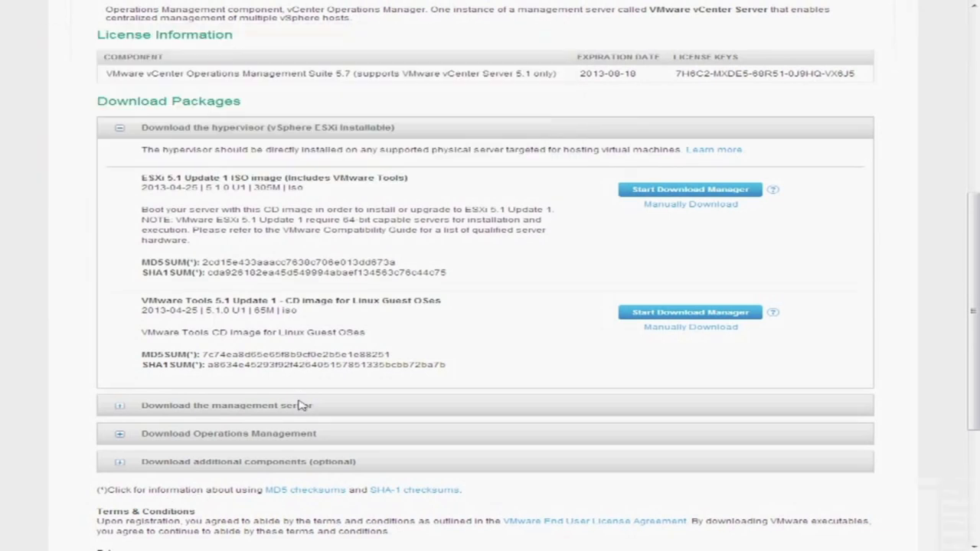
# Step: Expand the management server downloads and highlight the VMware vCenter Server title
pyautogui.scroll(-3, 334, 363)
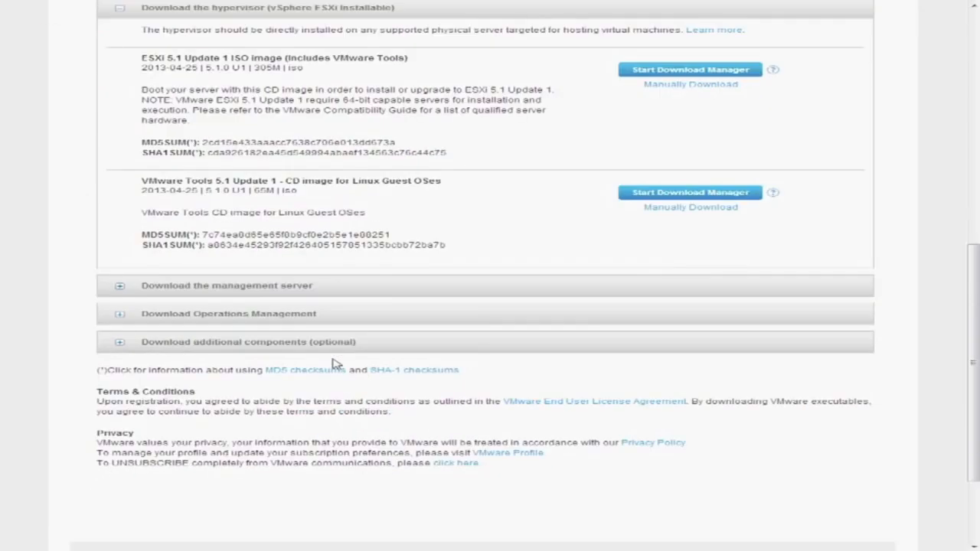
pyautogui.click(120, 286)
pyautogui.scroll(-5, 272, 347)
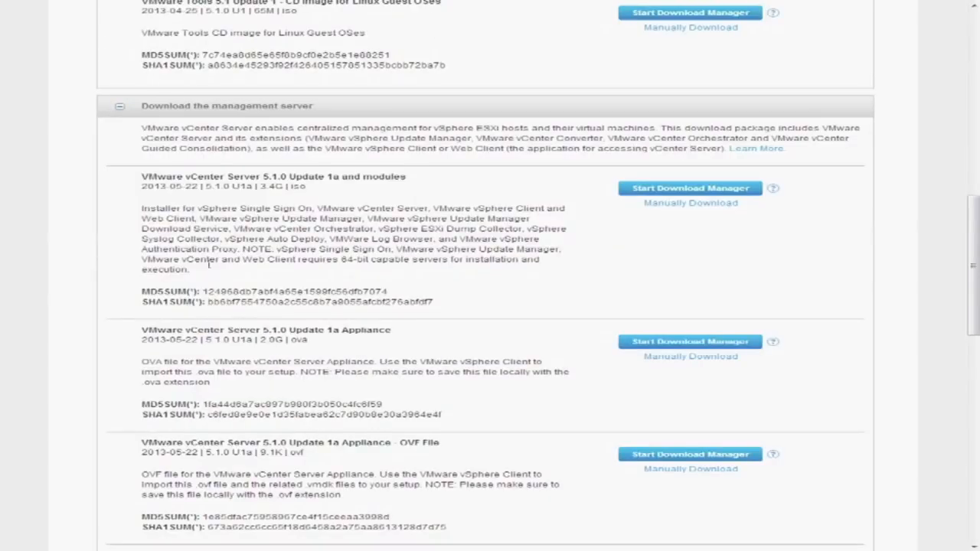
pyautogui.moveTo(144, 176); pyautogui.dragTo(261, 174)
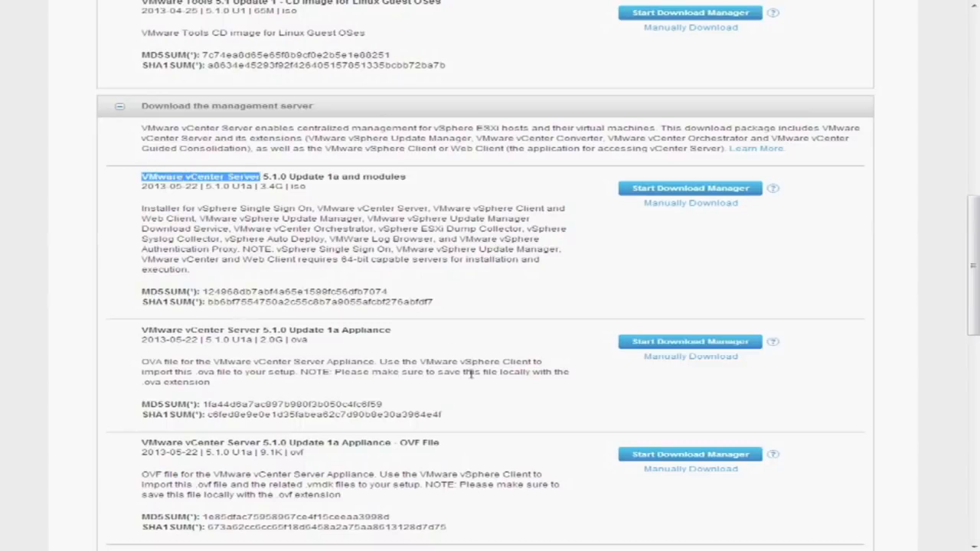
pyautogui.click(454, 282)
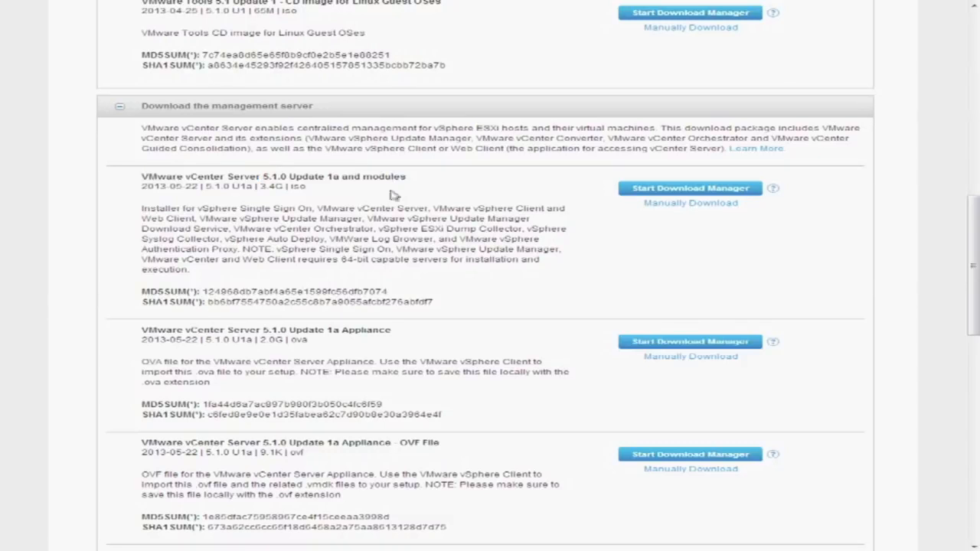
# Step: Highlight the vmdk, ova and ovf file types of the vCenter appliance downloads
pyautogui.scroll(-3, 464, 433)
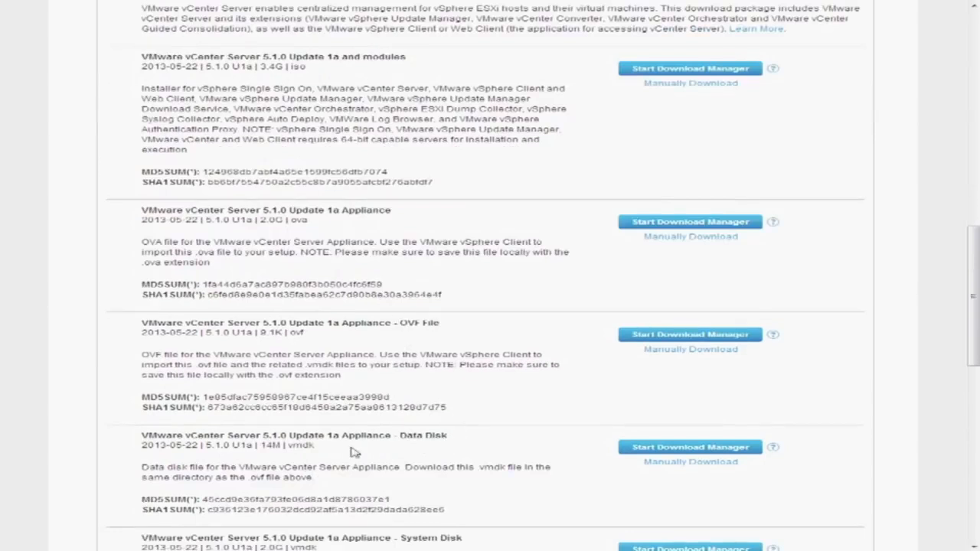
pyautogui.doubleClick(310, 444)
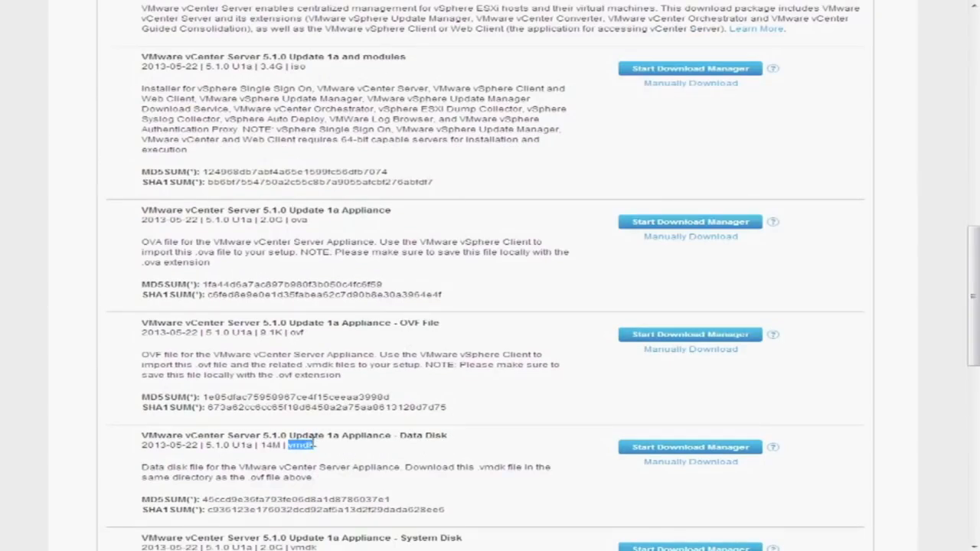
pyautogui.click(296, 67)
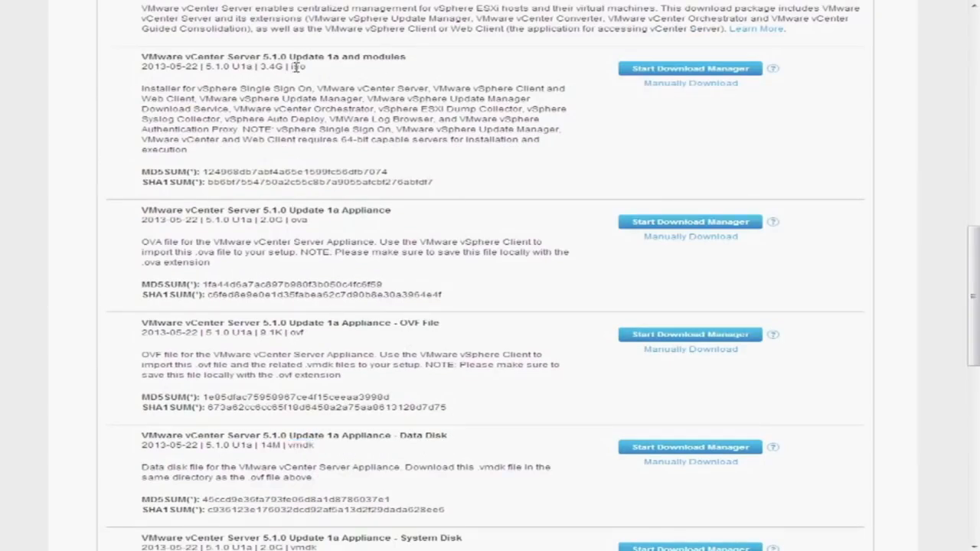
pyautogui.doubleClick(299, 220)
pyautogui.doubleClick(297, 333)
pyautogui.click(295, 454)
pyautogui.doubleClick(298, 447)
pyautogui.scroll(-3, 332, 450)
pyautogui.scroll(-3, 332, 451)
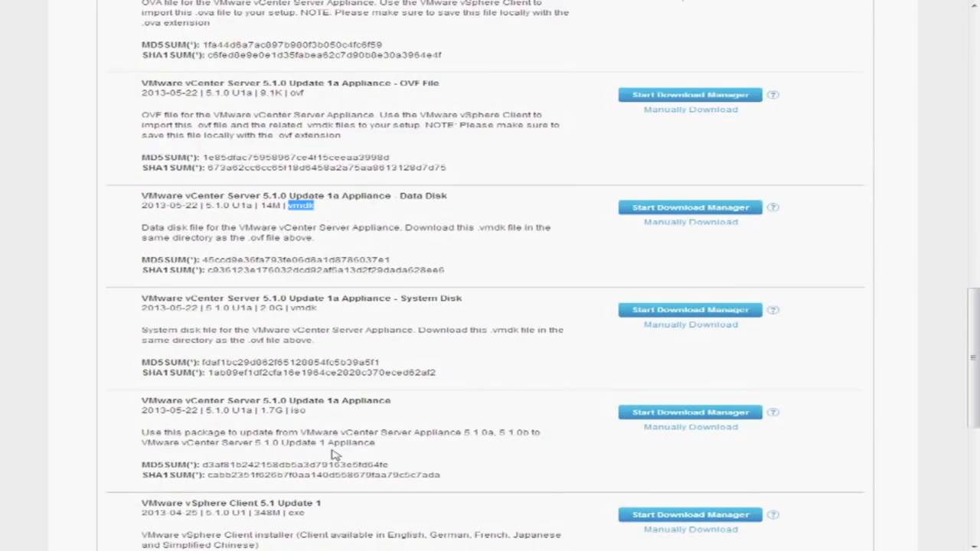
pyautogui.scroll(-2, 332, 455)
pyautogui.scroll(-2, 334, 453)
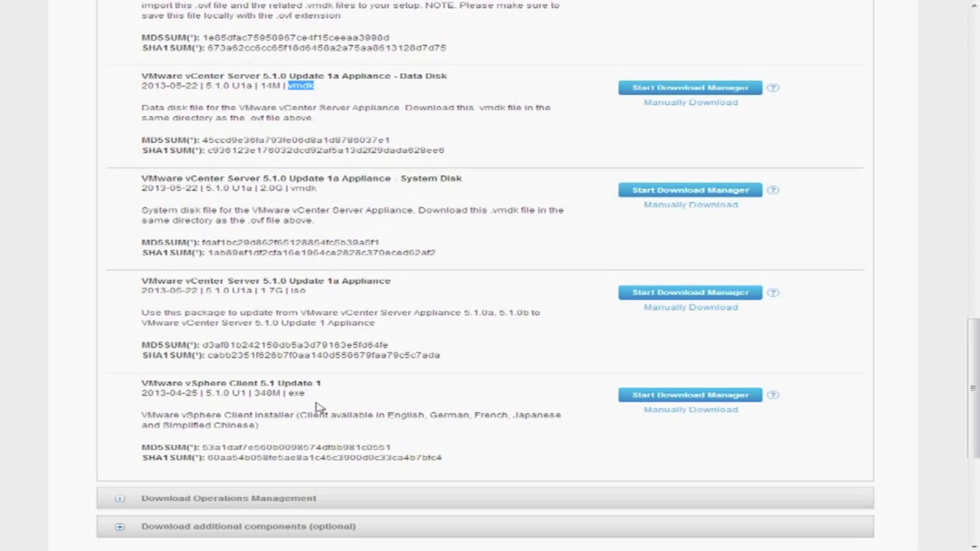
pyautogui.scroll(14, 317, 407)
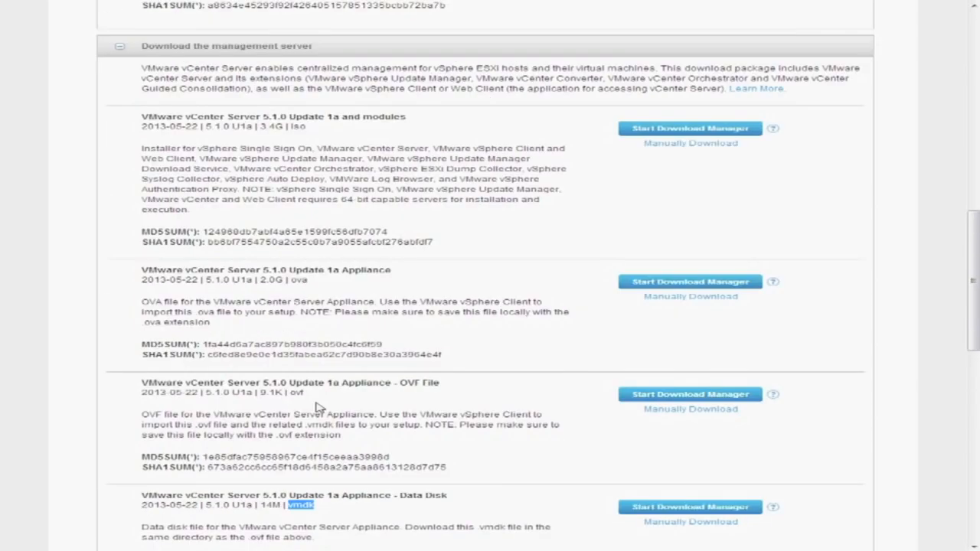
pyautogui.click(379, 148)
# Step: Save the vCenter Server 5.1.0 Update 1a ISO to the download folder
pyautogui.click(652, 130)
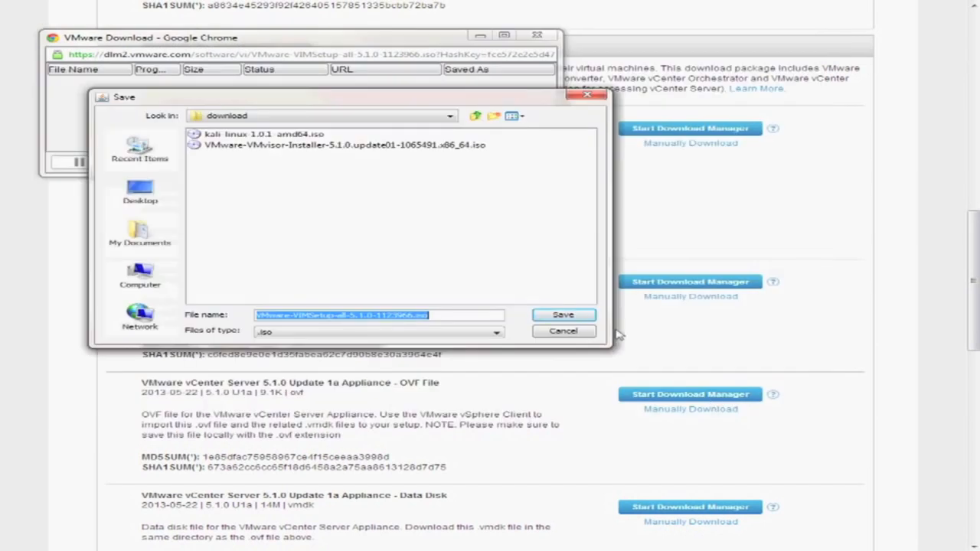
pyautogui.click(563, 315)
pyautogui.scroll(-6, 567, 474)
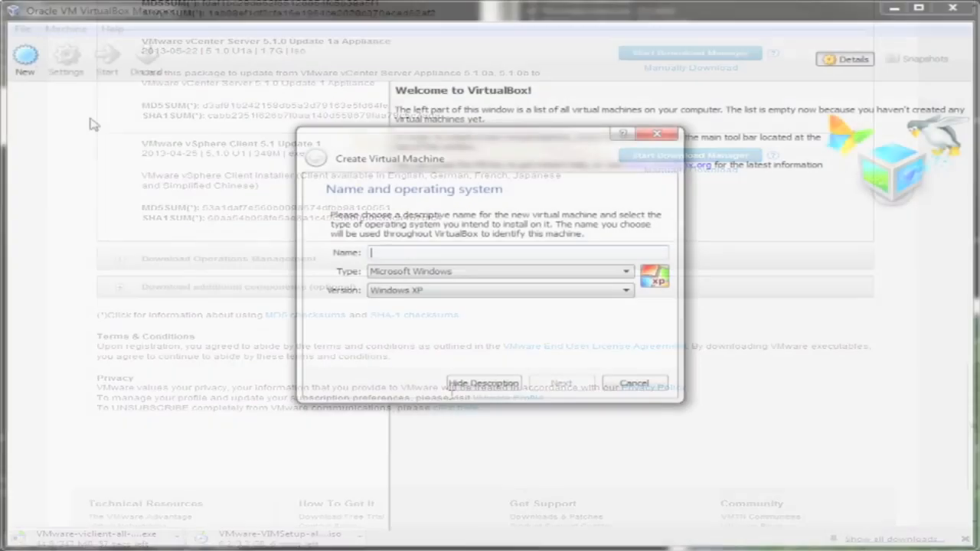
# Step: Name the new machine ESXi51-A, with type Linux and version Red Hat (64 bit)
pyautogui.write('ESXi51-A')
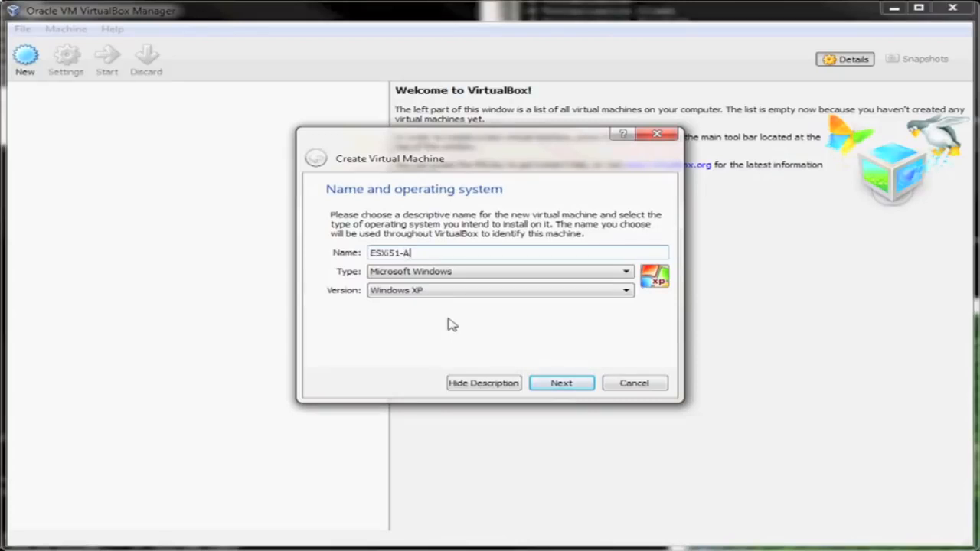
pyautogui.click(447, 274)
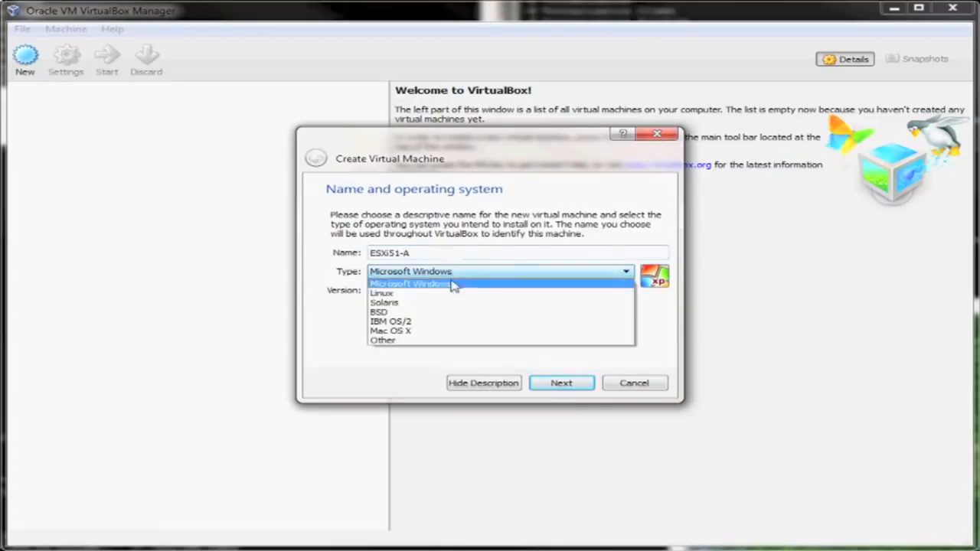
pyautogui.click(433, 295)
pyautogui.click(433, 292)
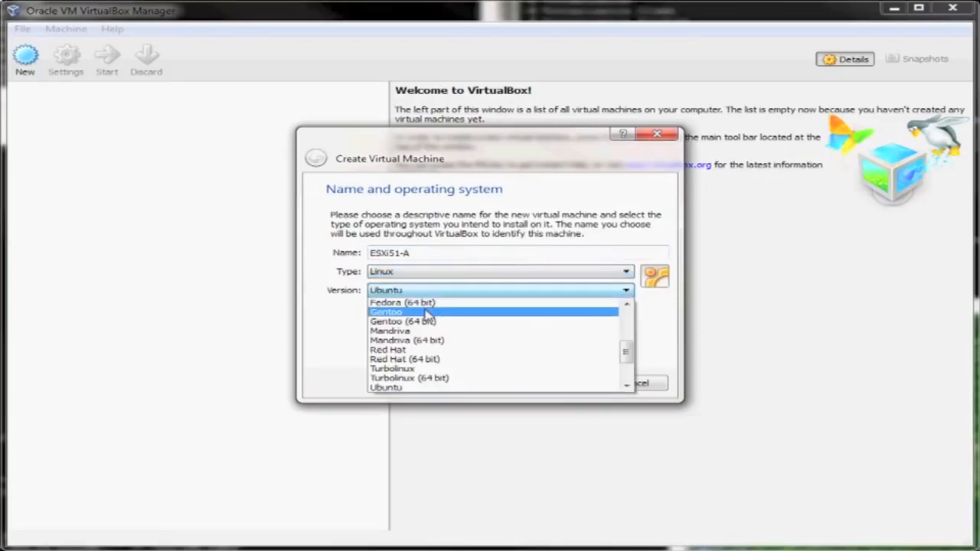
pyautogui.scroll(-2, 427, 321)
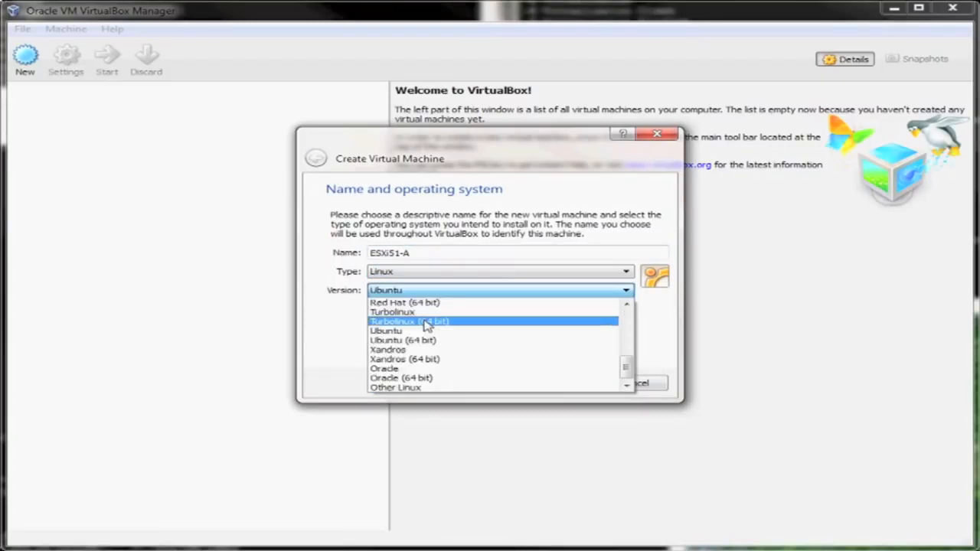
pyautogui.scroll(3, 427, 325)
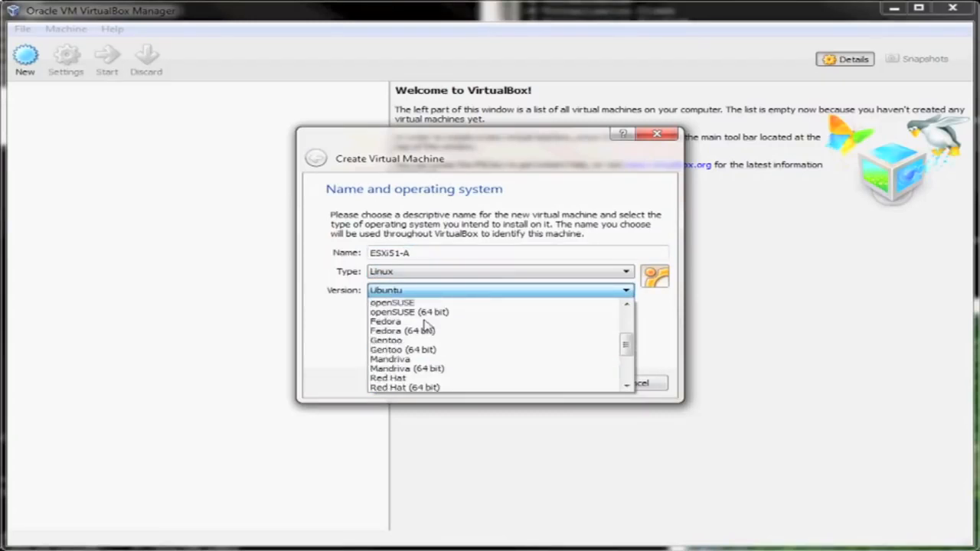
pyautogui.click(420, 388)
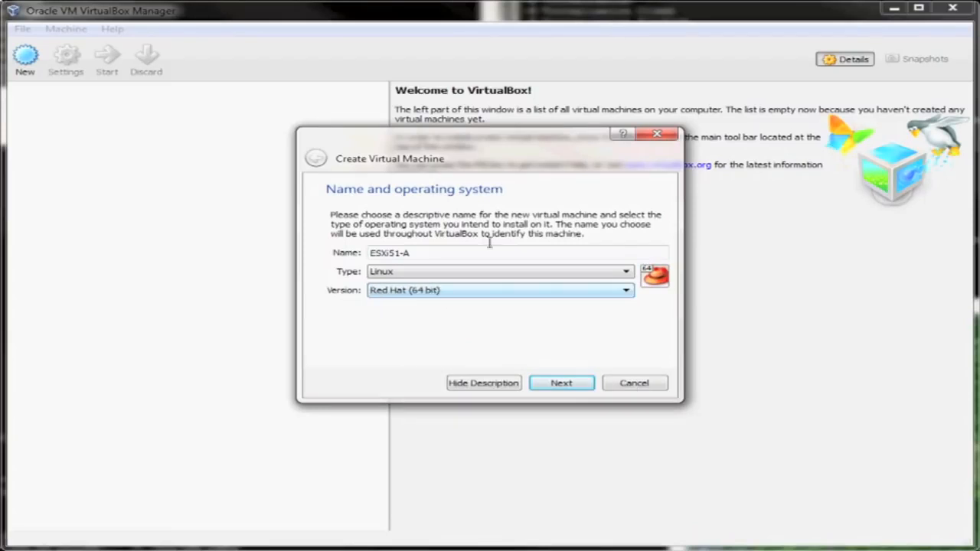
pyautogui.click(586, 386)
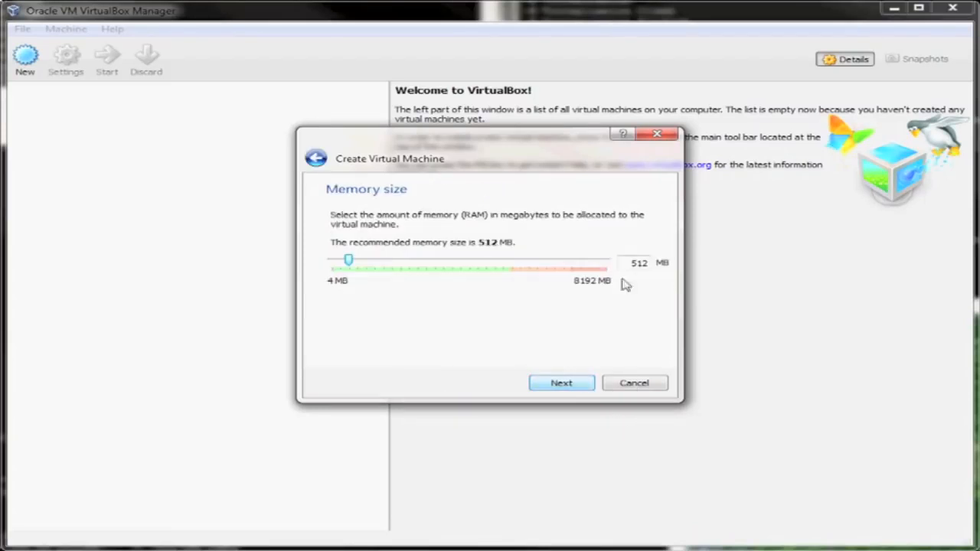
# Step: Set the machine's memory size to 2048 MB
pyautogui.doubleClick(645, 261)
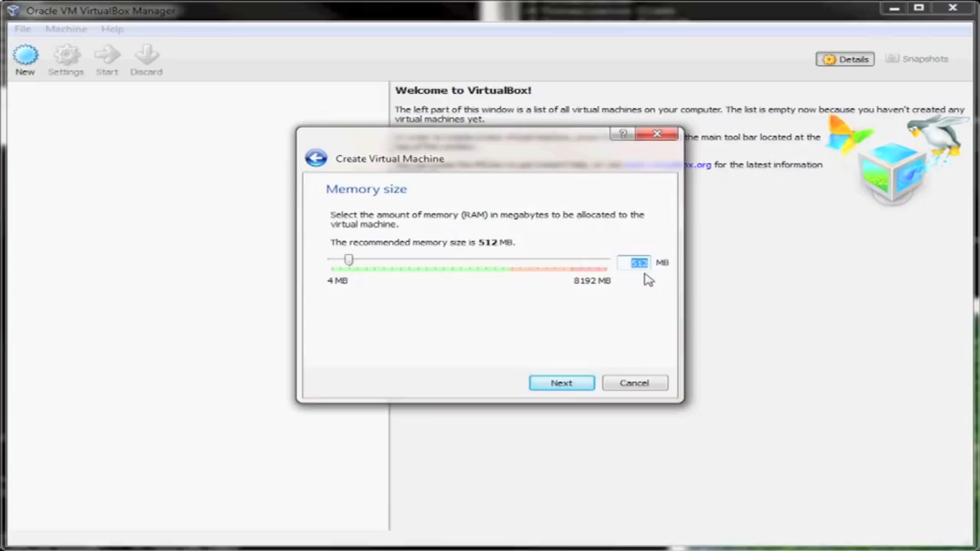
pyautogui.write('2048')
pyautogui.click(558, 388)
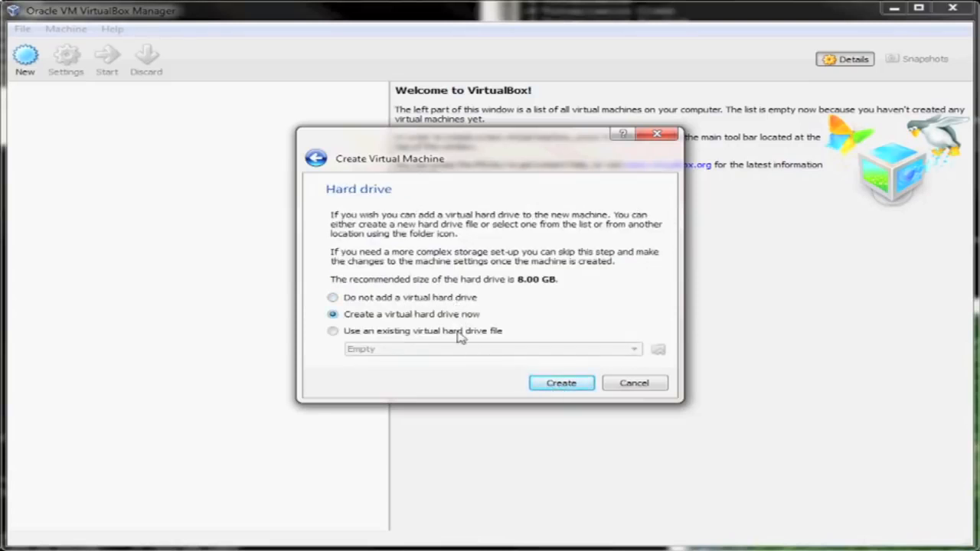
# Step: Create a dynamically allocated 12 GB VDI virtual hard drive and finish the machine
pyautogui.click(564, 389)
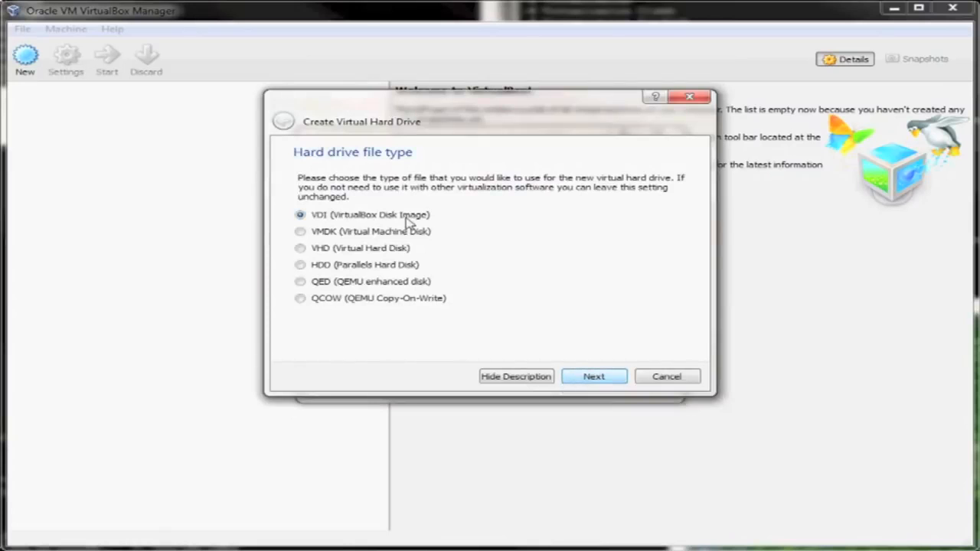
pyautogui.click(594, 376)
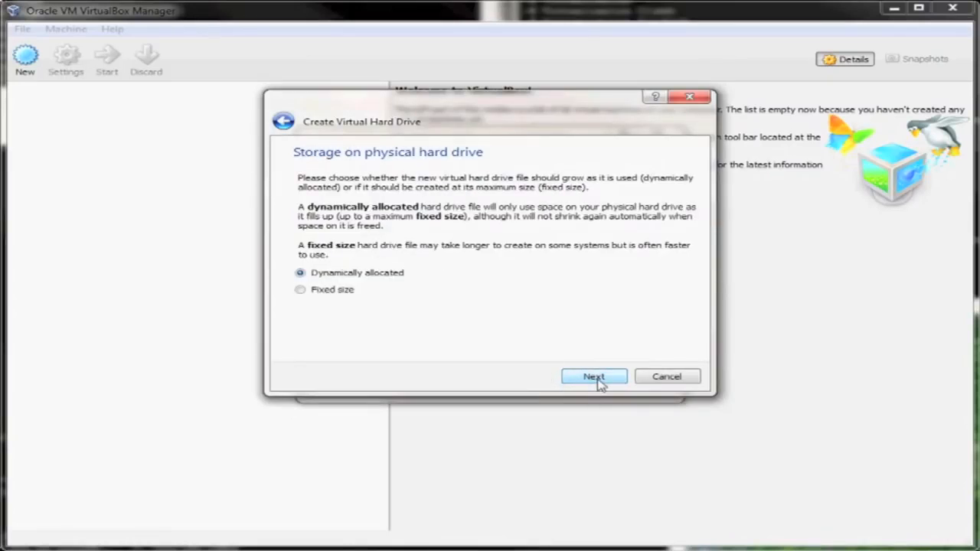
pyautogui.click(598, 382)
pyautogui.click(665, 258)
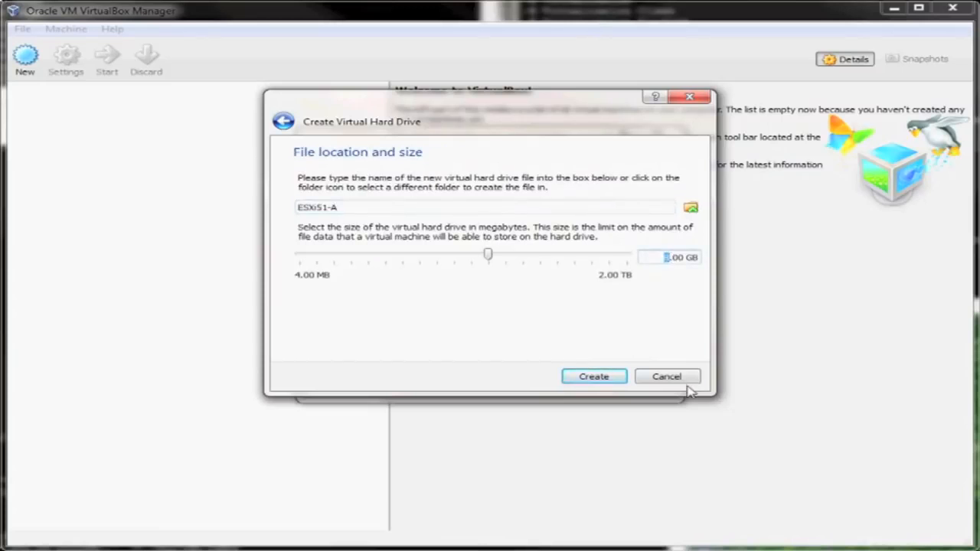
pyautogui.write('12')
pyautogui.click(617, 376)
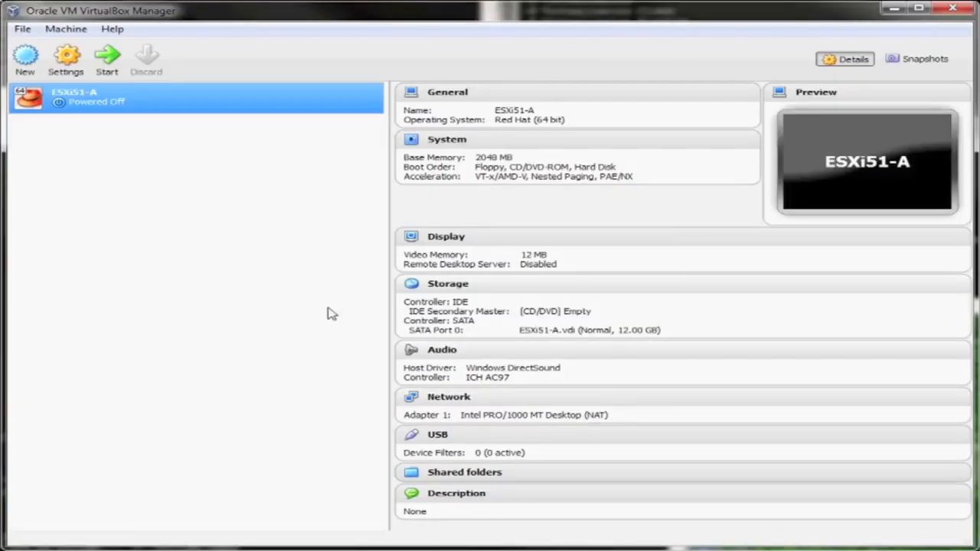
# Step: Set ESXi51-A's processor count to 2 in the System settings
pyautogui.click(67, 61)
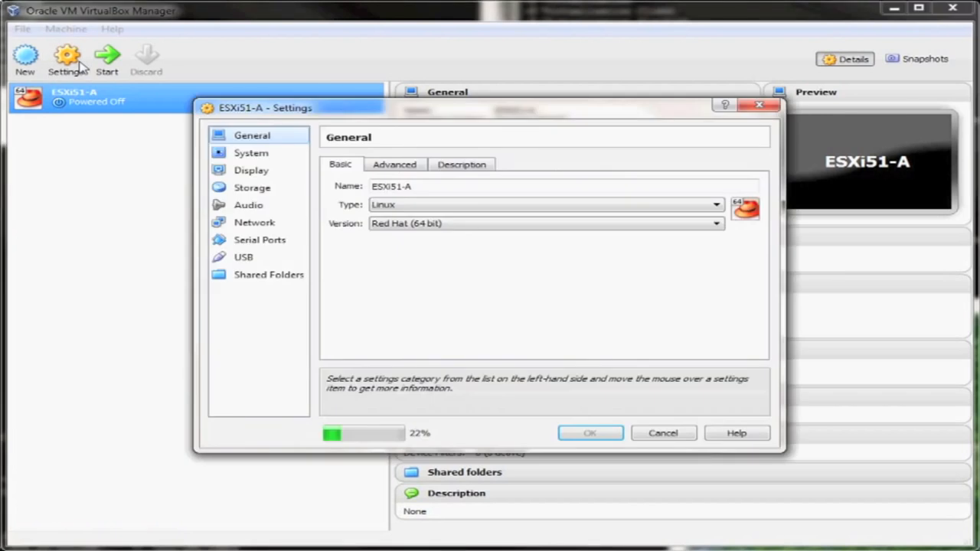
pyautogui.press('Down')
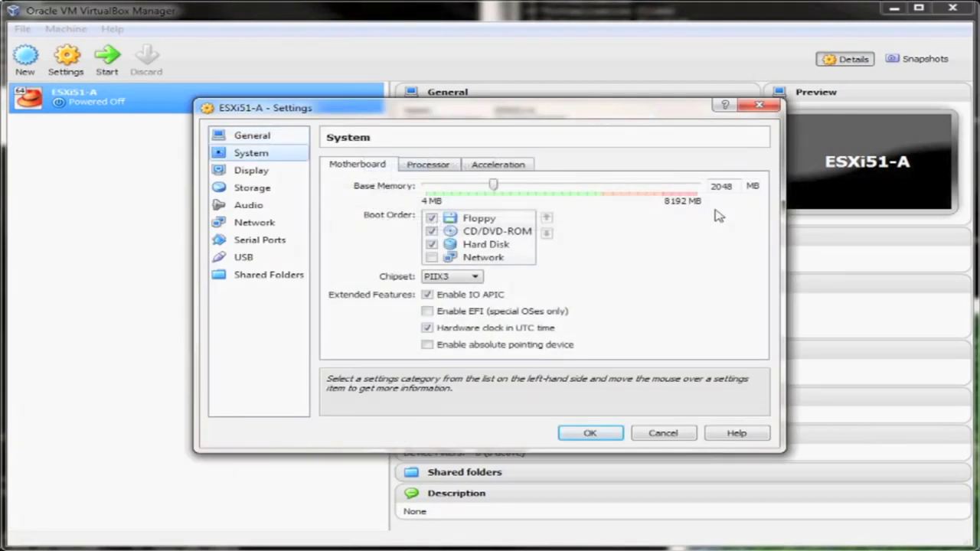
pyautogui.click(418, 166)
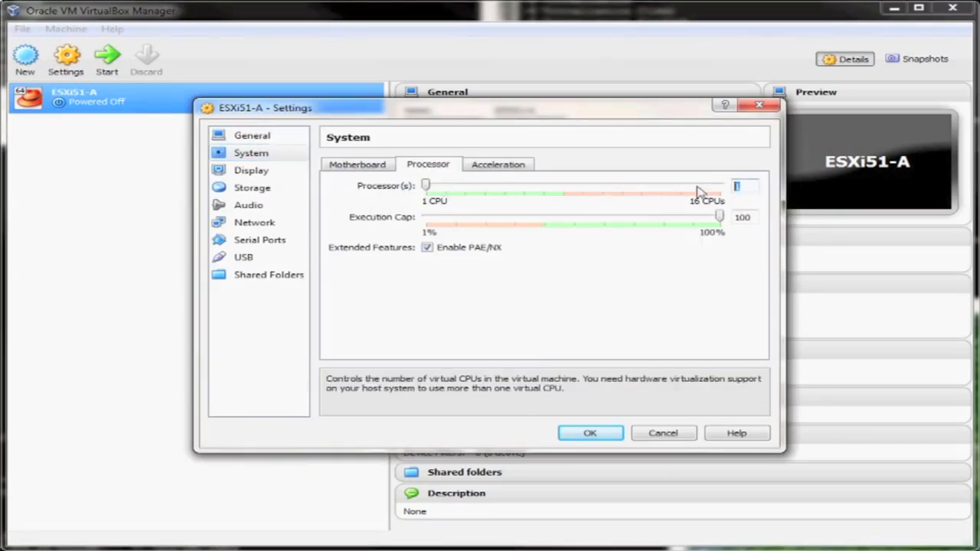
pyautogui.write('2')
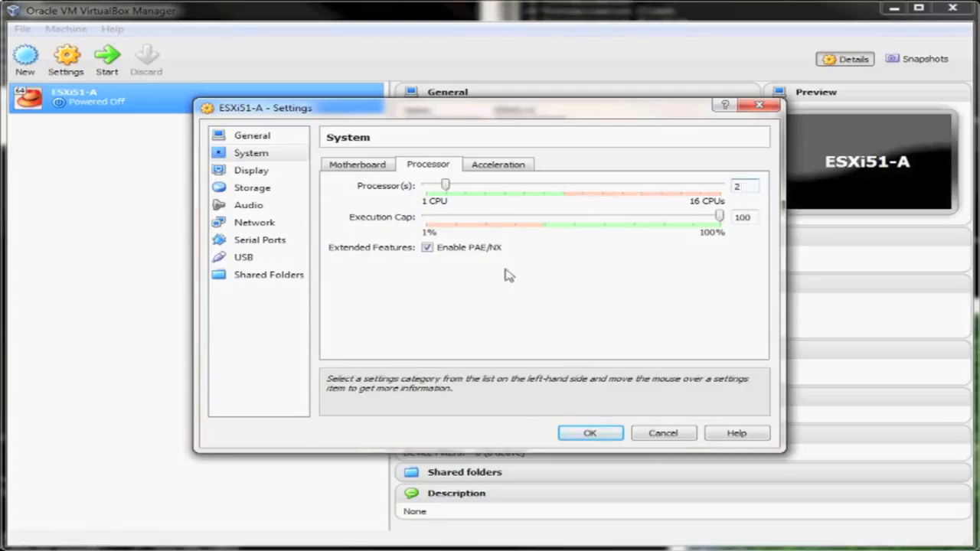
pyautogui.click(506, 166)
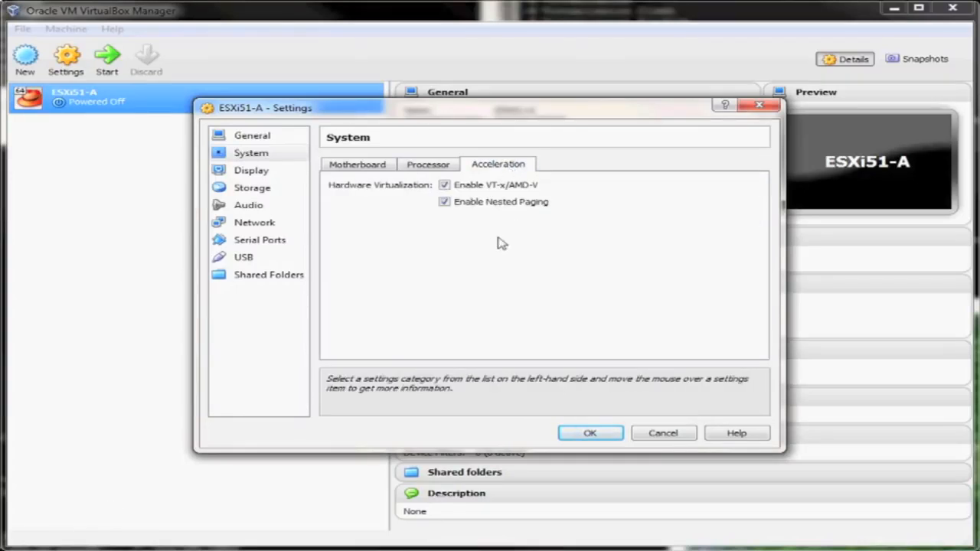
pyautogui.click(371, 170)
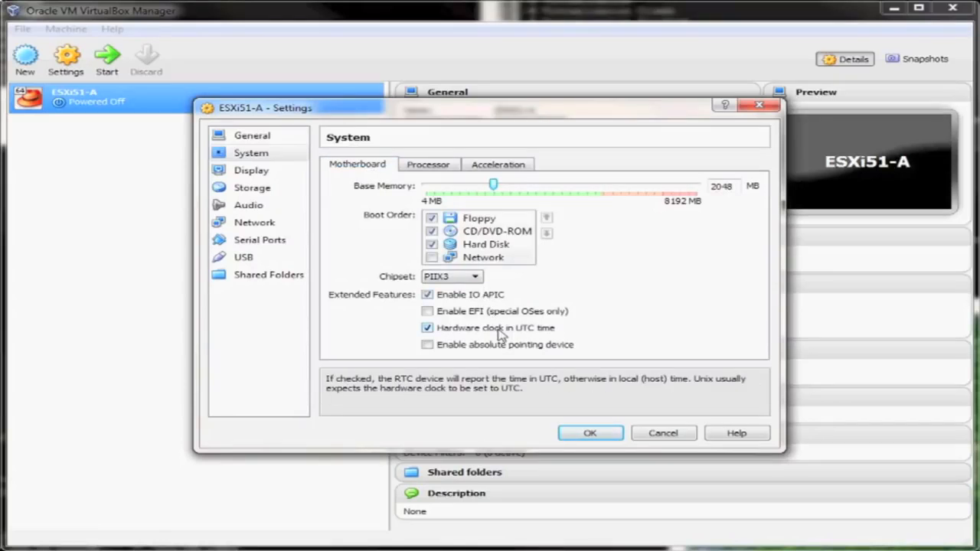
pyautogui.click(272, 223)
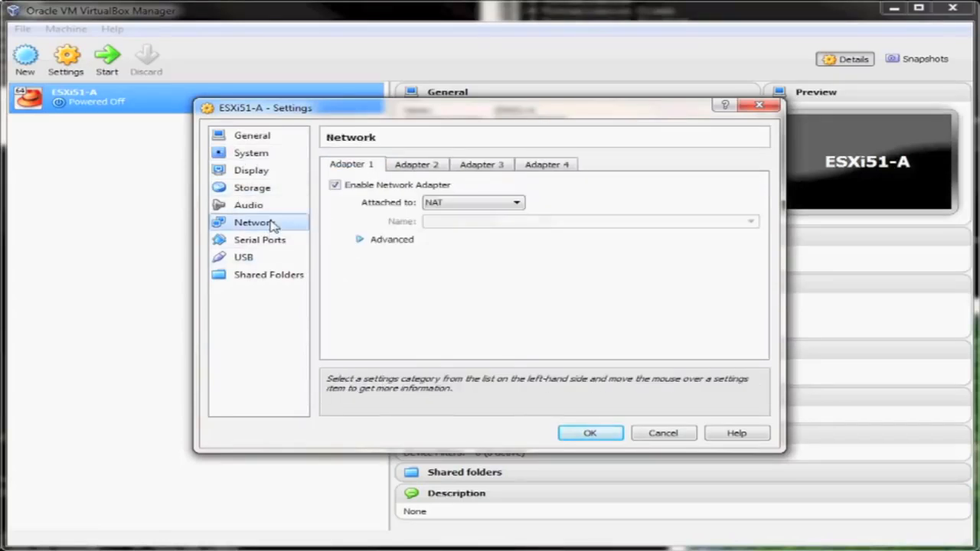
# Step: Attach Adapter 1 to the Host-only Adapter network
pyautogui.click(452, 204)
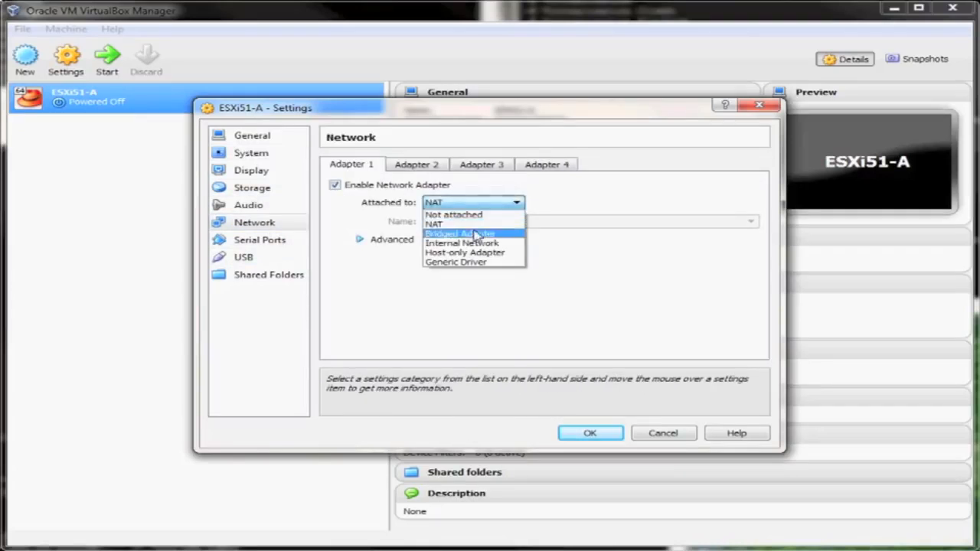
pyautogui.click(517, 253)
pyautogui.click(372, 241)
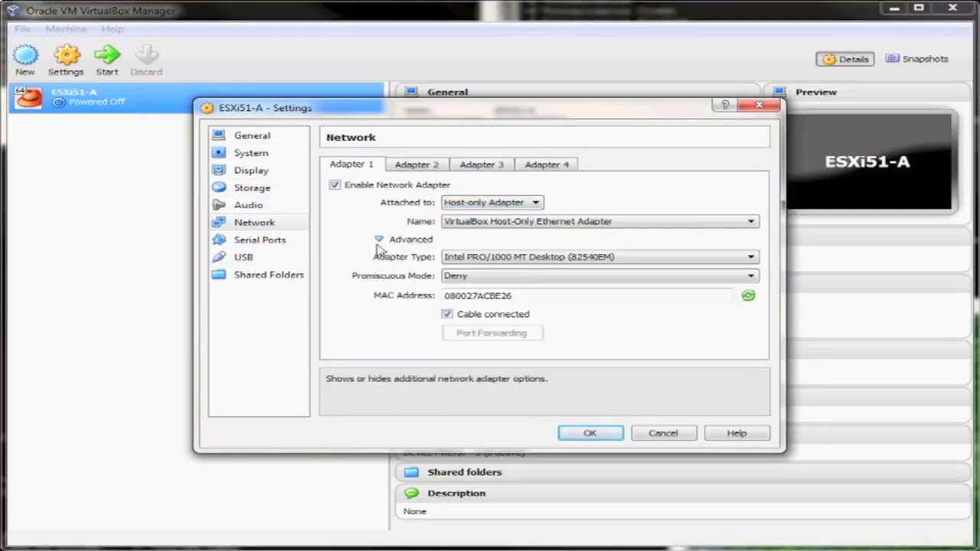
# Step: Enable Adapter 2 attached to NAT and save the network settings
pyautogui.click(416, 163)
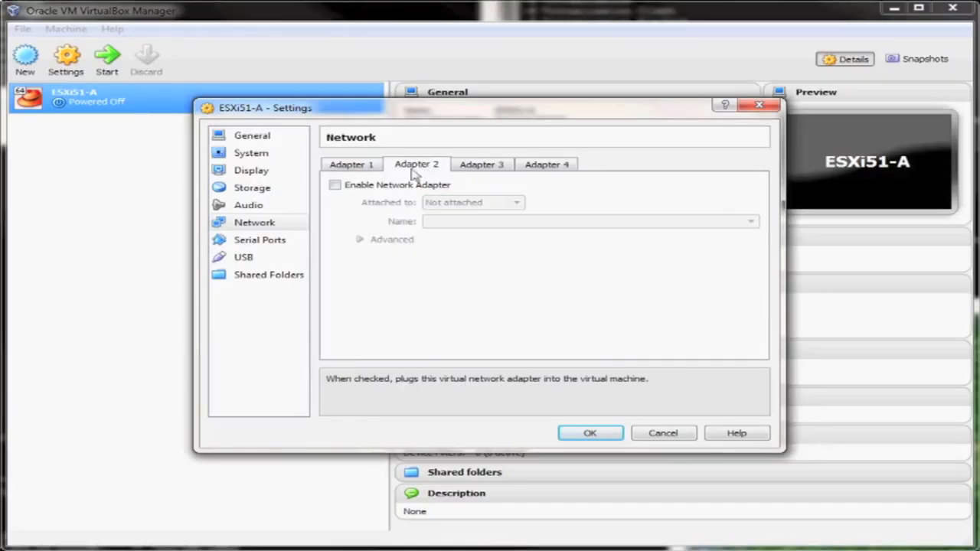
pyautogui.click(392, 186)
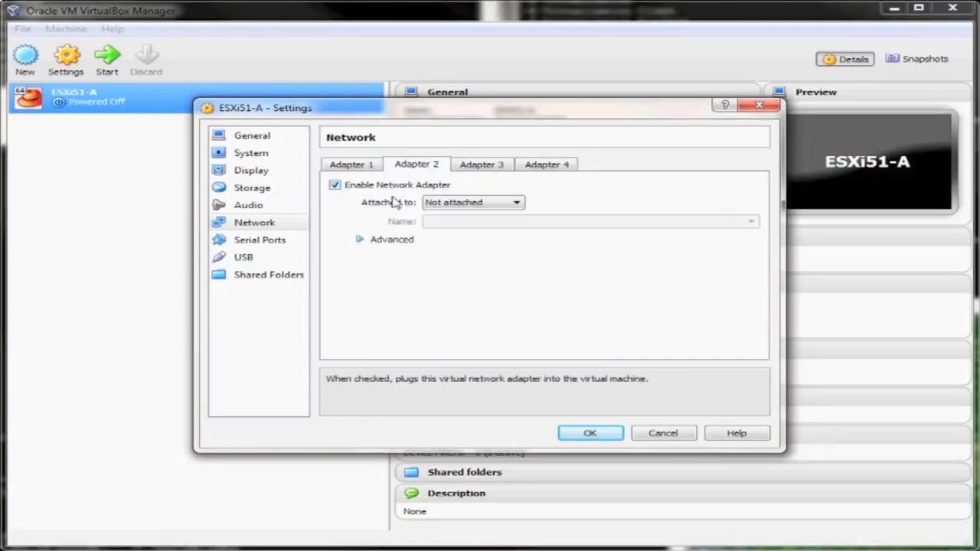
pyautogui.click(473, 202)
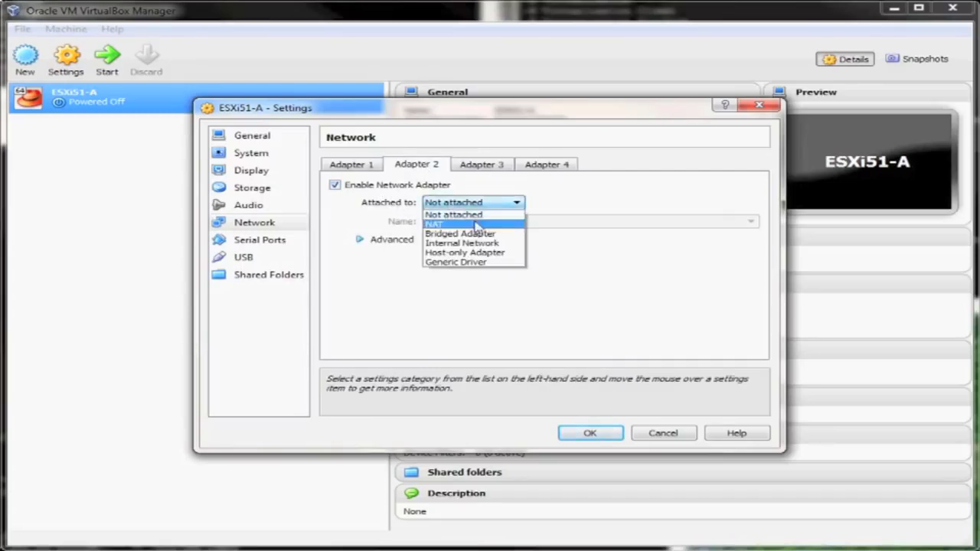
pyautogui.click(482, 224)
pyautogui.click(452, 203)
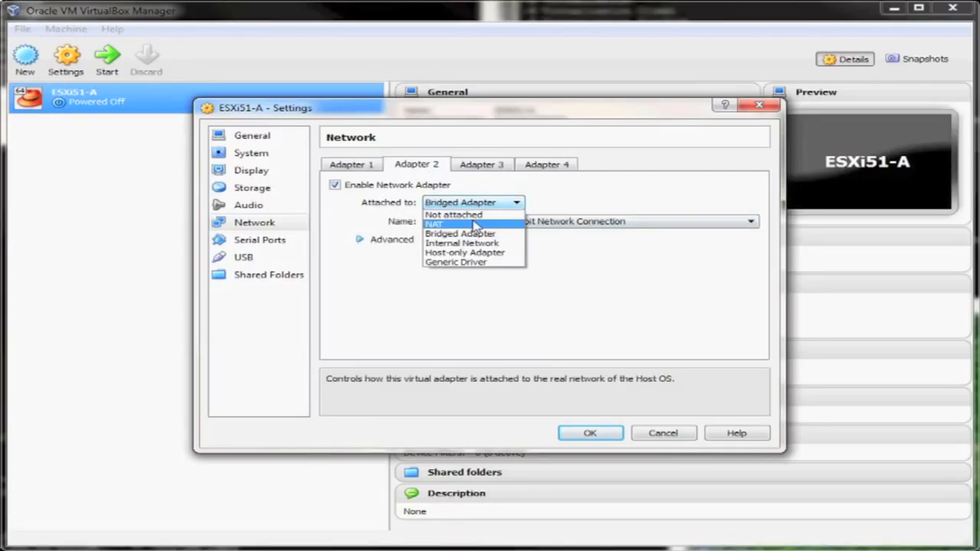
pyautogui.click(434, 212)
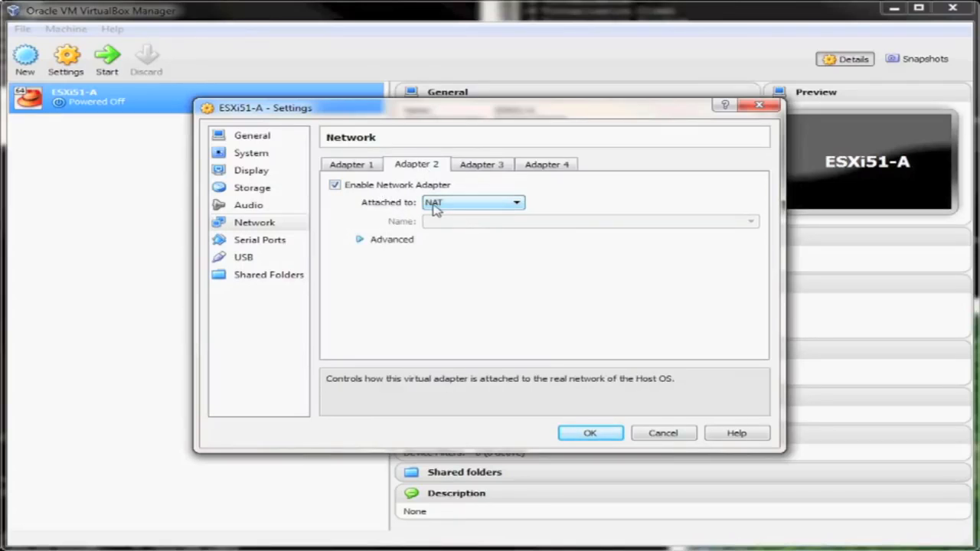
pyautogui.click(359, 239)
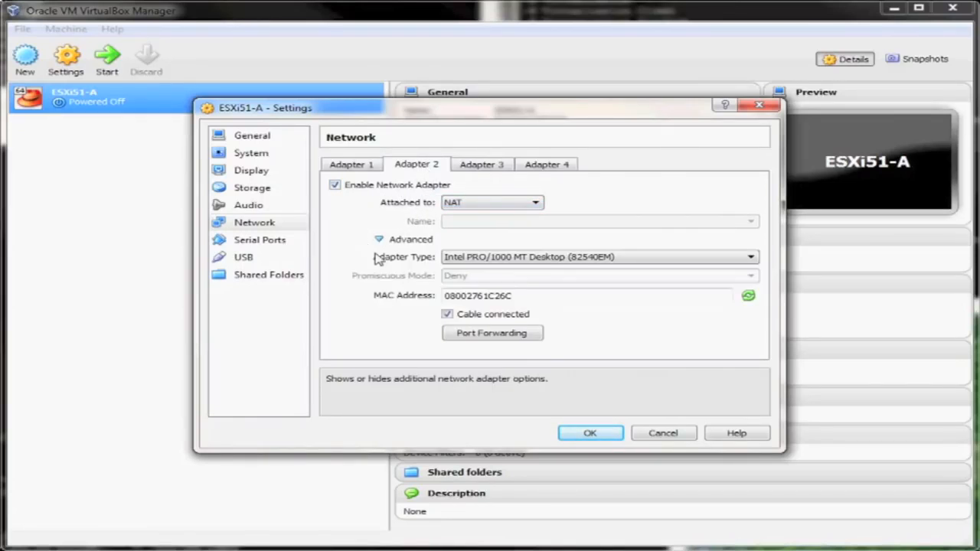
pyautogui.click(353, 164)
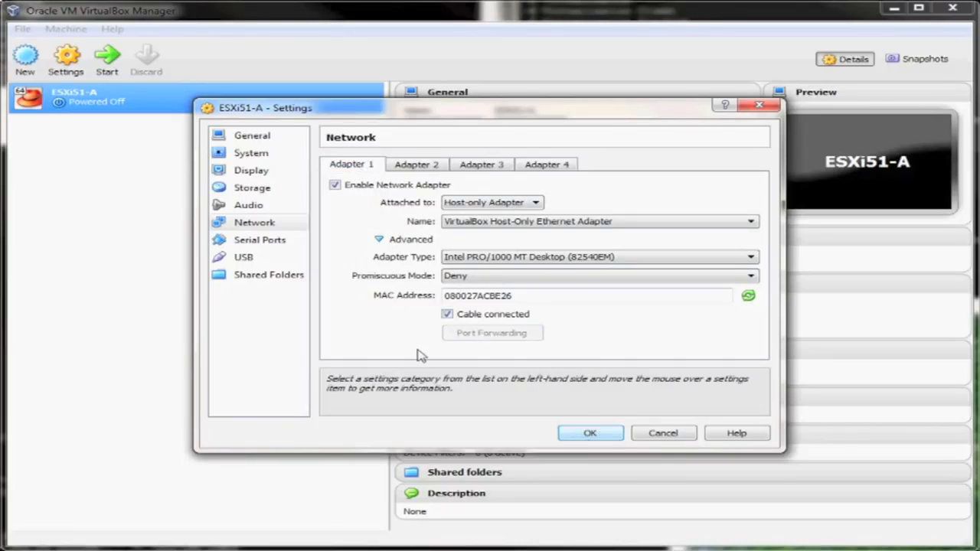
pyautogui.click(590, 432)
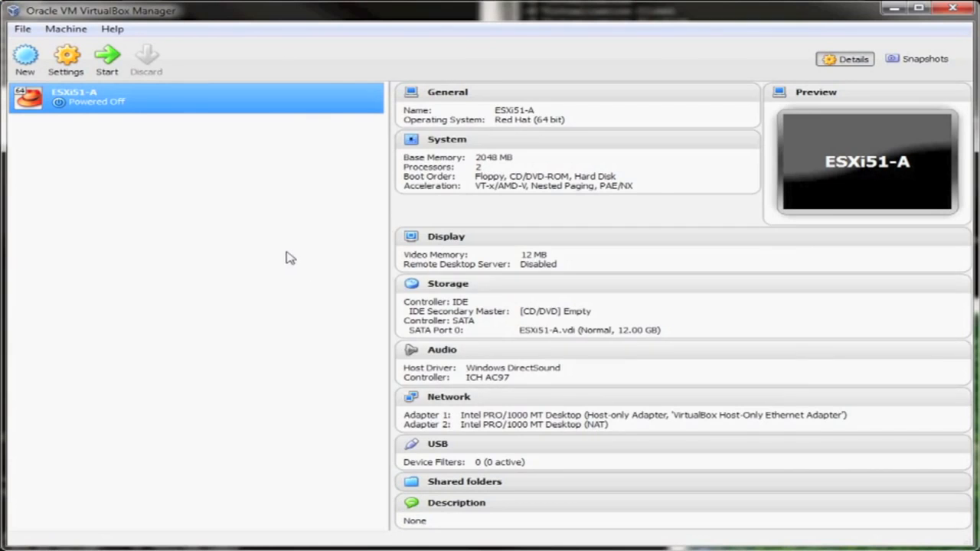
# Step: Boot ESXi51-A from the VMware-VMvisor-Installer-5.1.0.update01 ISO in C:\download
pyautogui.click(99, 64)
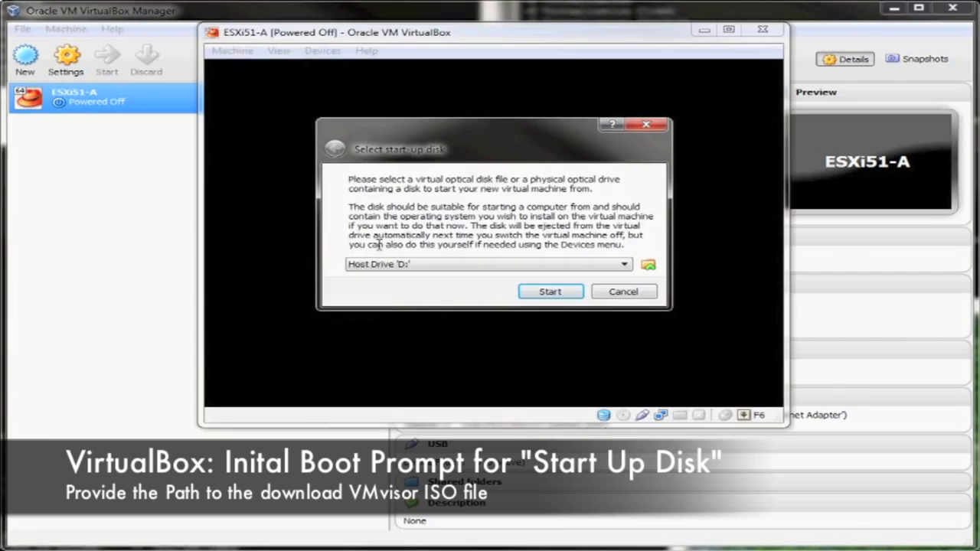
pyautogui.click(648, 265)
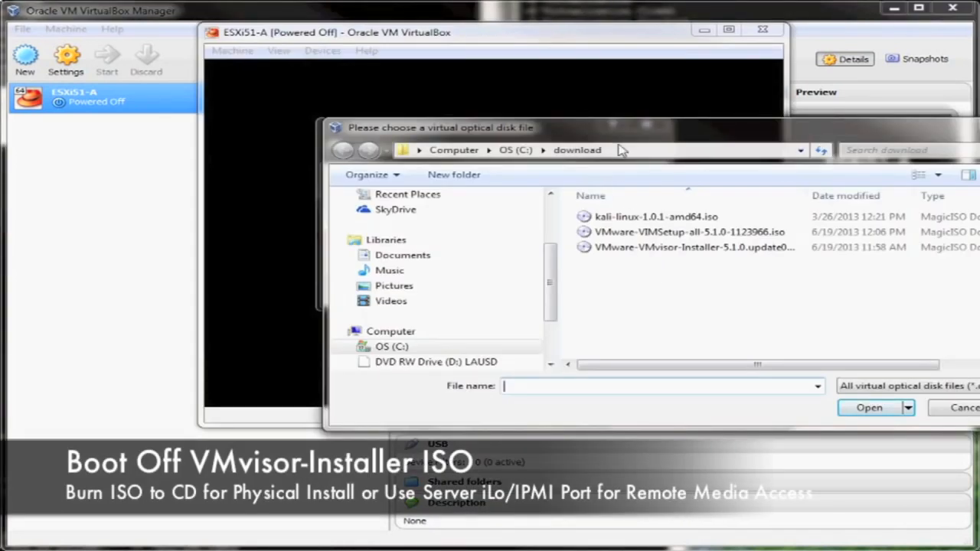
pyautogui.moveTo(662, 137); pyautogui.dragTo(509, 170)
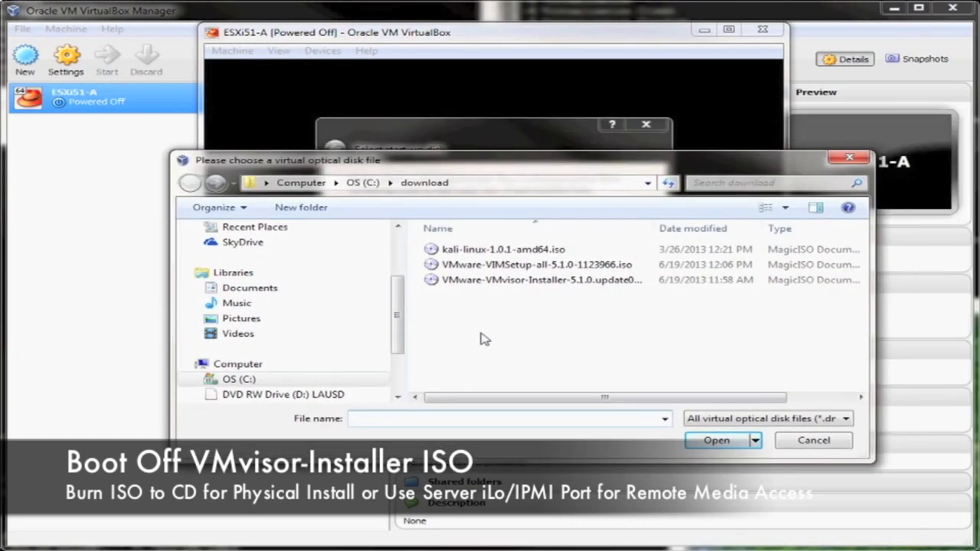
pyautogui.moveTo(399, 341); pyautogui.dragTo(427, 321)
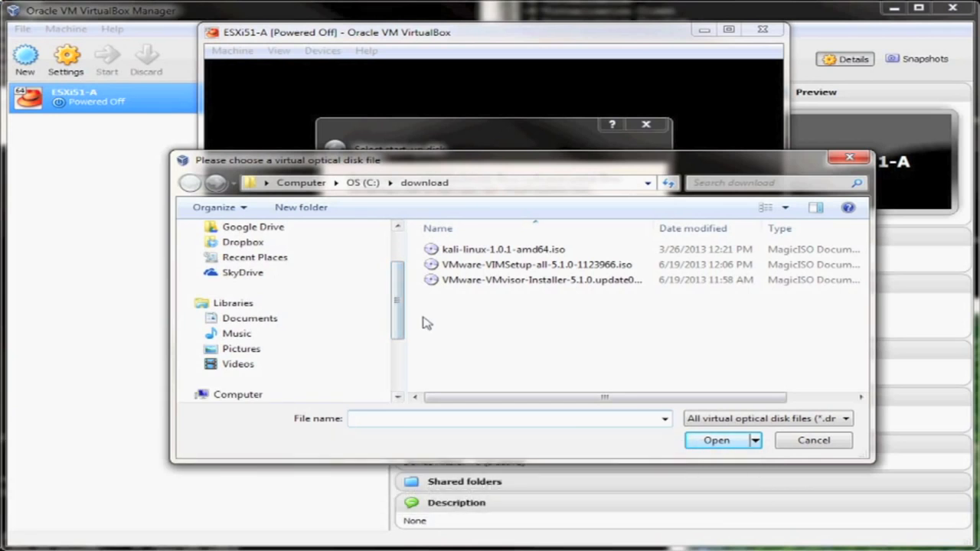
pyautogui.click(536, 282)
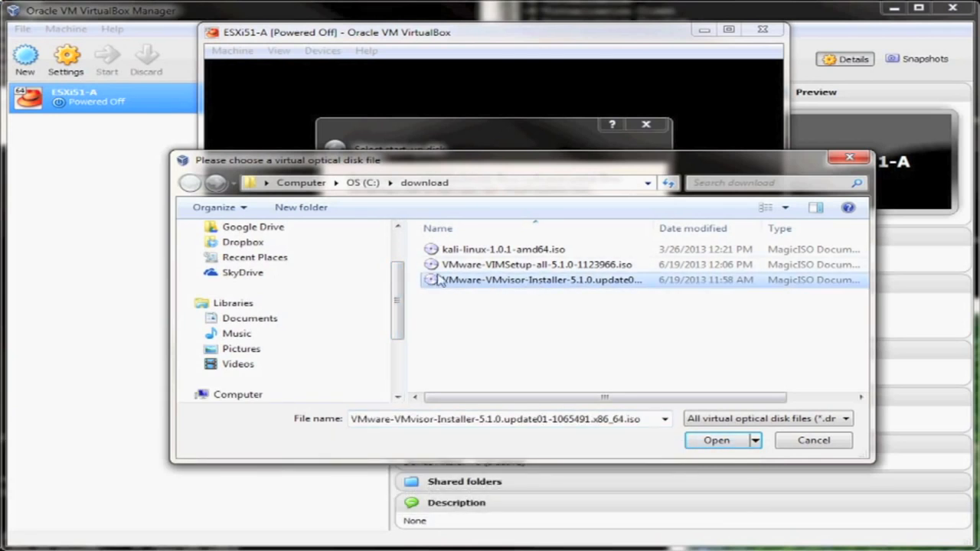
pyautogui.moveTo(656, 227); pyautogui.dragTo(764, 227)
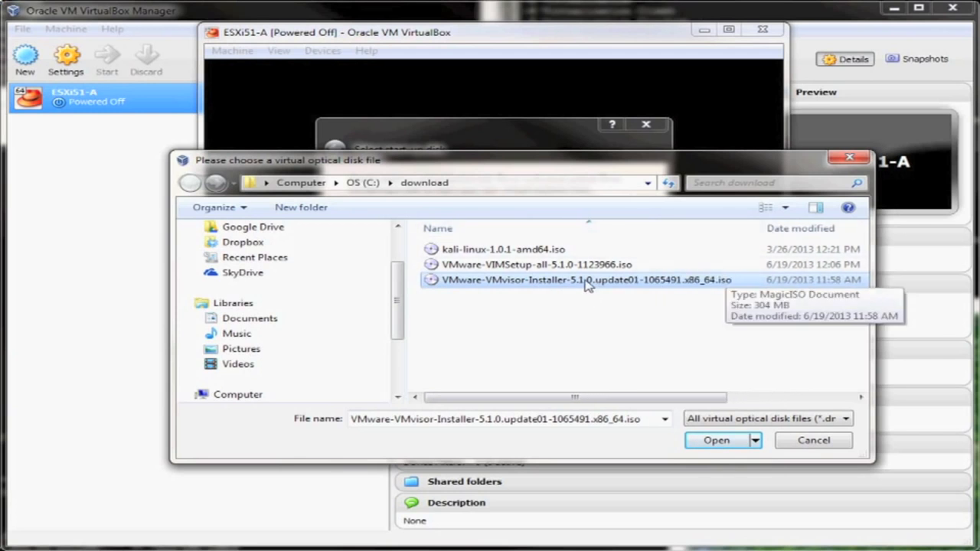
pyautogui.click(718, 440)
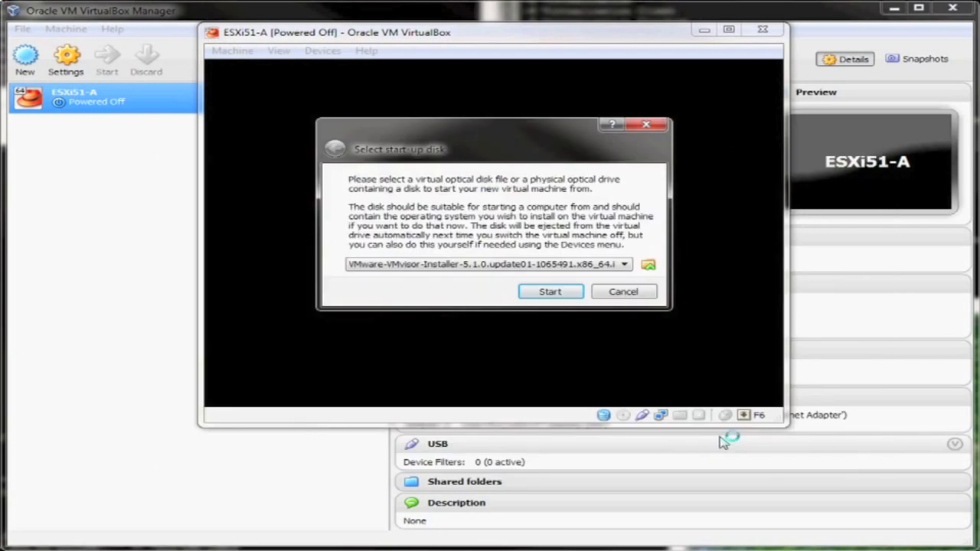
pyautogui.click(565, 296)
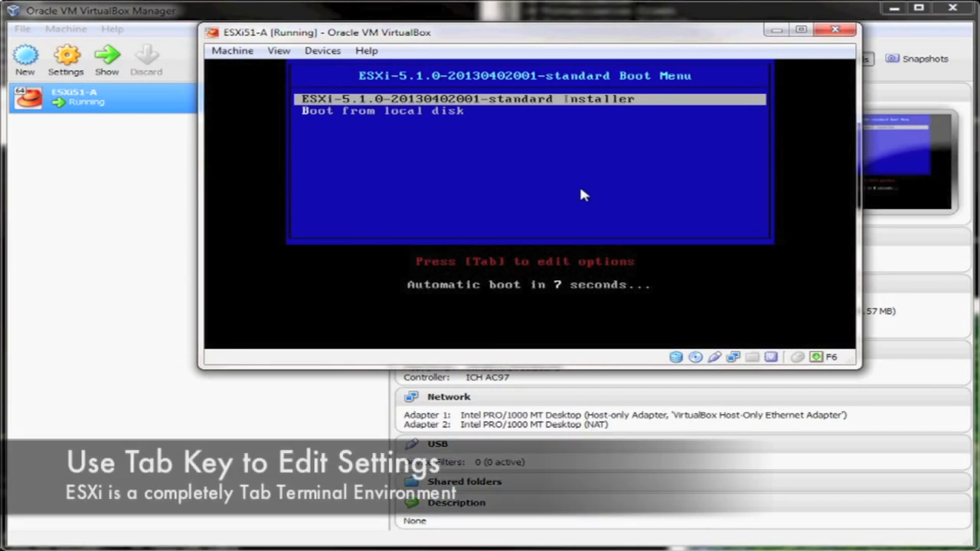
# Step: Launch the ESXi Installer boot entry and move the VM window to the top-left
pyautogui.press('Down')
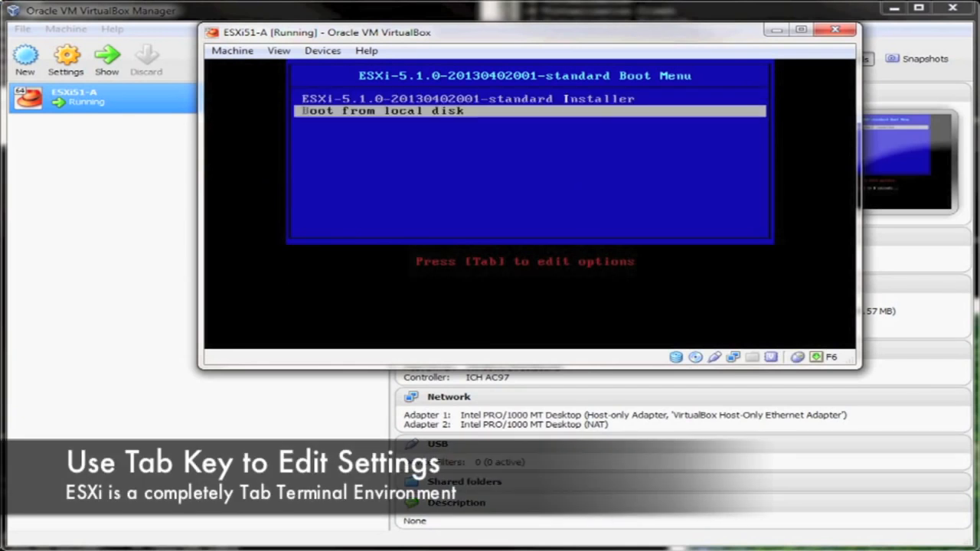
pyautogui.press('Up')
pyautogui.press('Return')
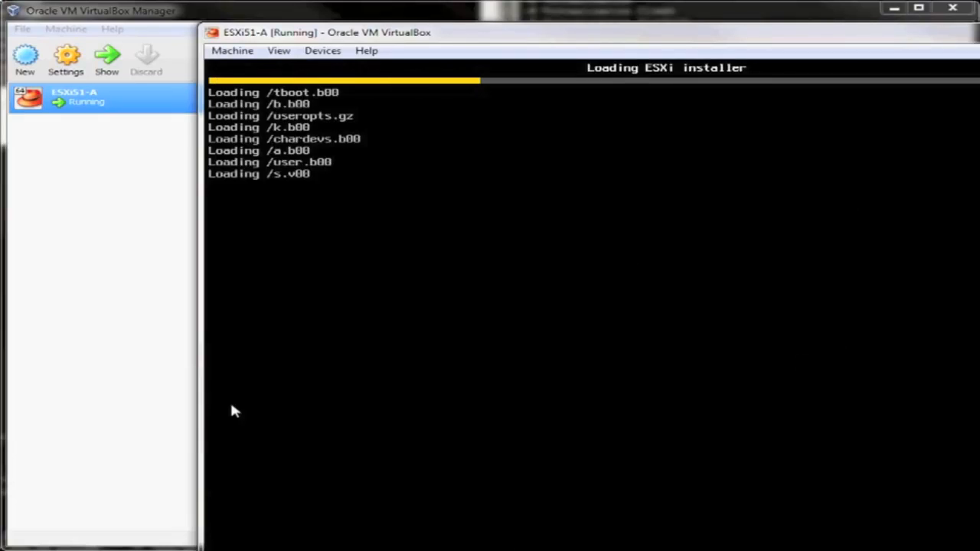
pyautogui.moveTo(607, 33); pyautogui.dragTo(405, 2)
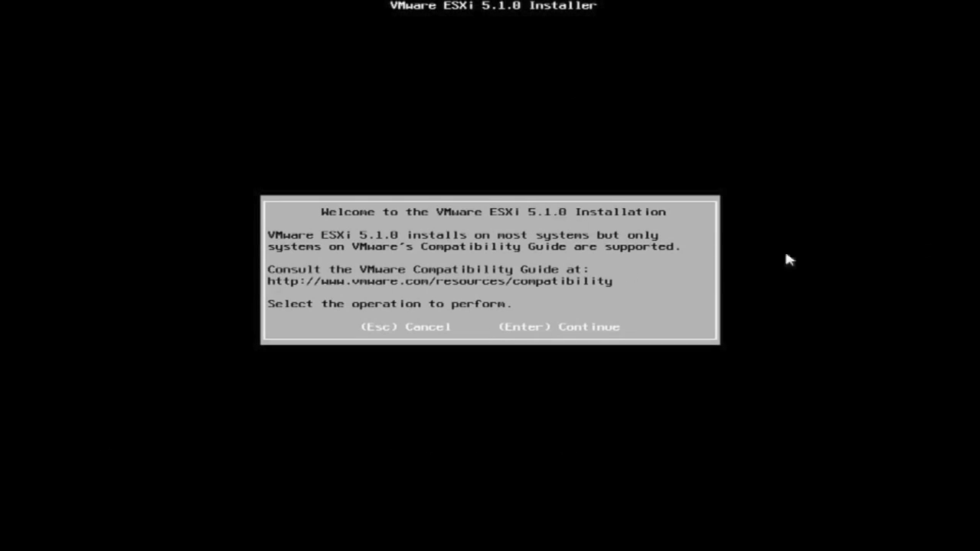
# Step: Accept the EULA, target the 12 GiB VBOX HARDDISK, and choose the US Default keyboard
pyautogui.press('Return')
pyautogui.press('F11')
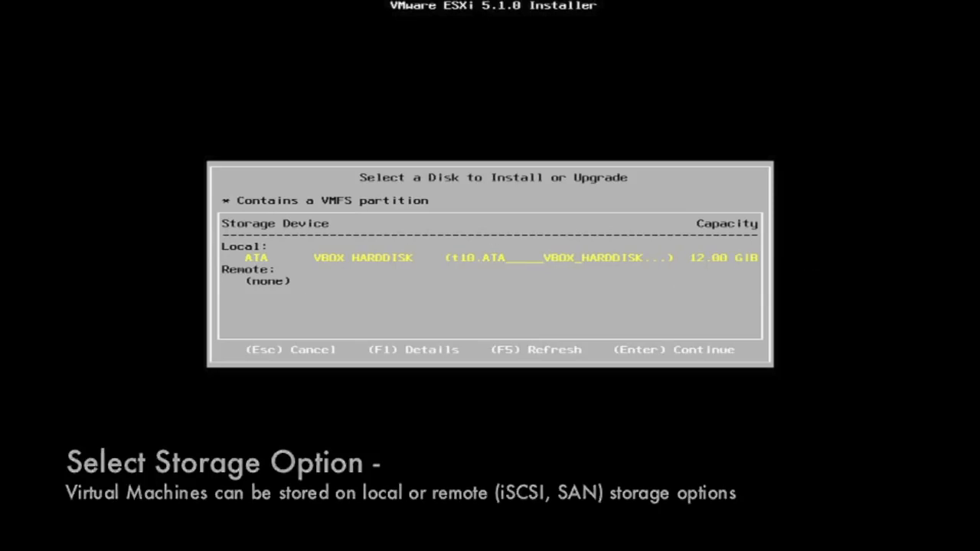
pyautogui.press('Return')
pyautogui.press('Down')
pyautogui.press('Up')
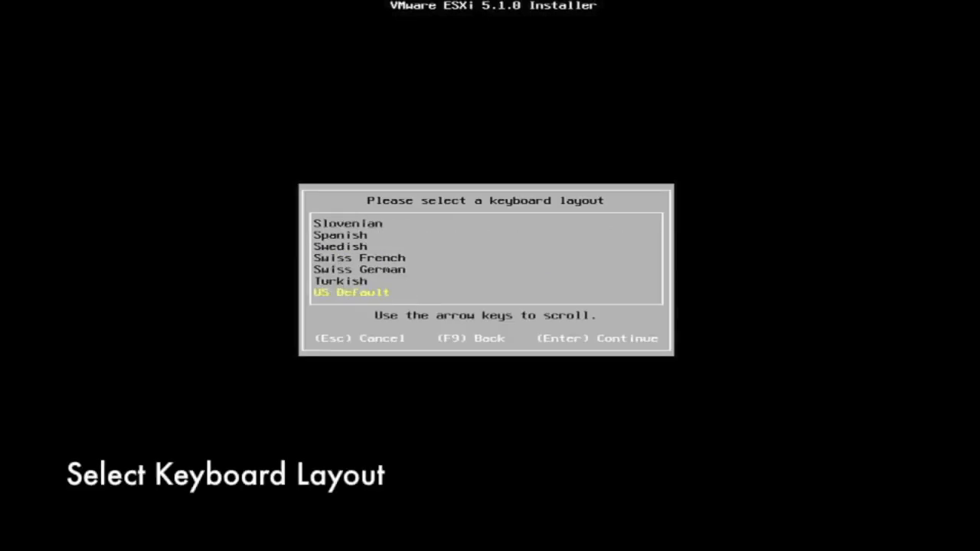
pyautogui.press('Return')
# Step: Set and confirm the root password, pass the virtualization warning, and start installing ESXi
pyautogui.write('********')
pyautogui.press('Tab')
pyautogui.write('********')
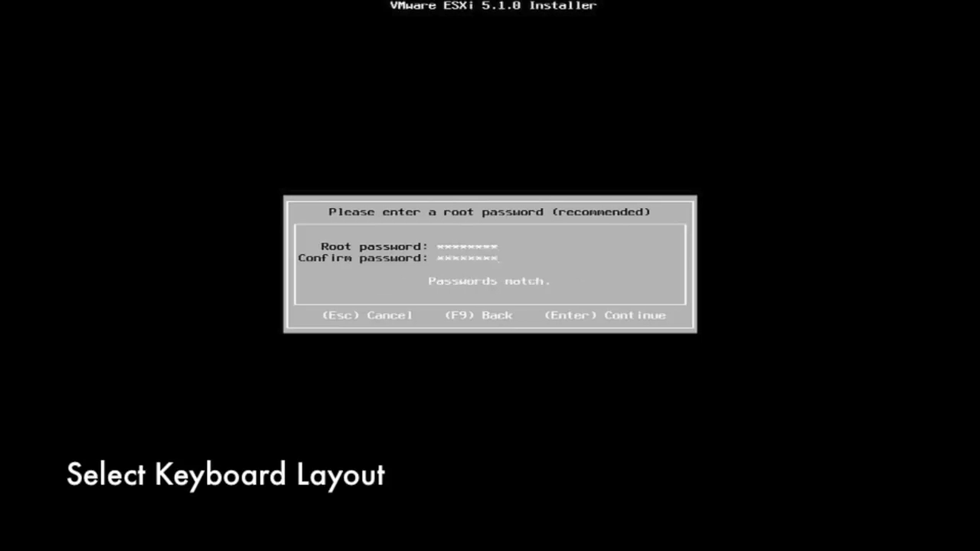
pyautogui.press('Return')
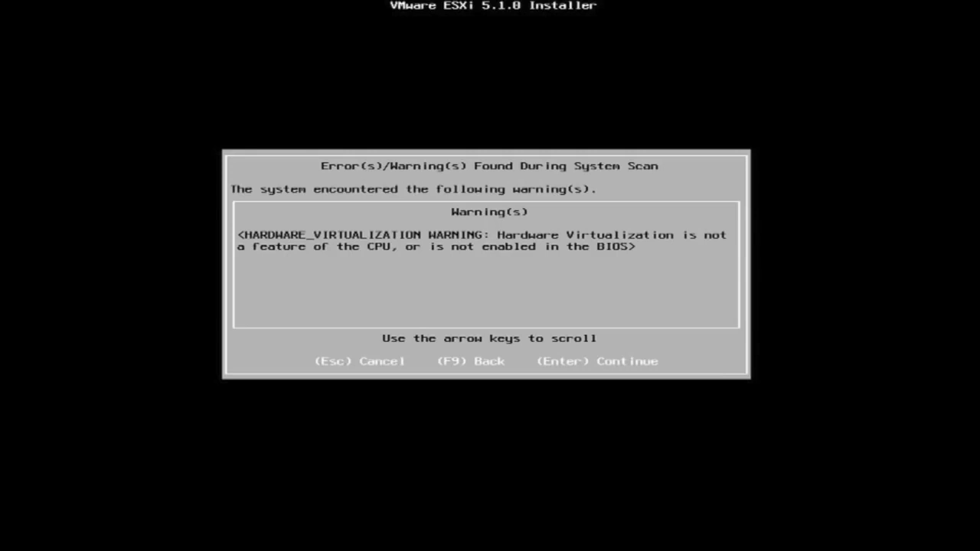
pyautogui.press('Return')
pyautogui.press('F11')
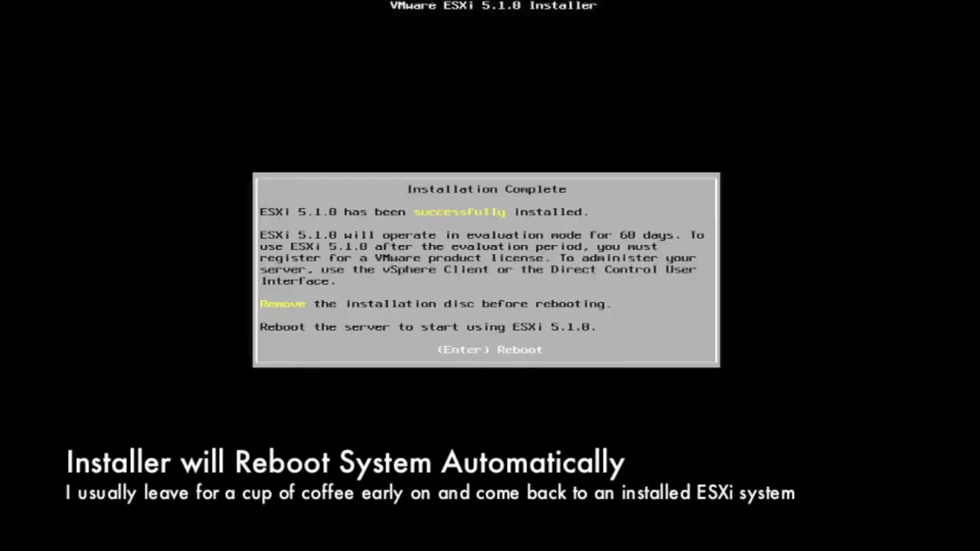
# Step: Reboot the VM once installation completes so it boots into the ESXi 5.1.0 console
pyautogui.press('Return')
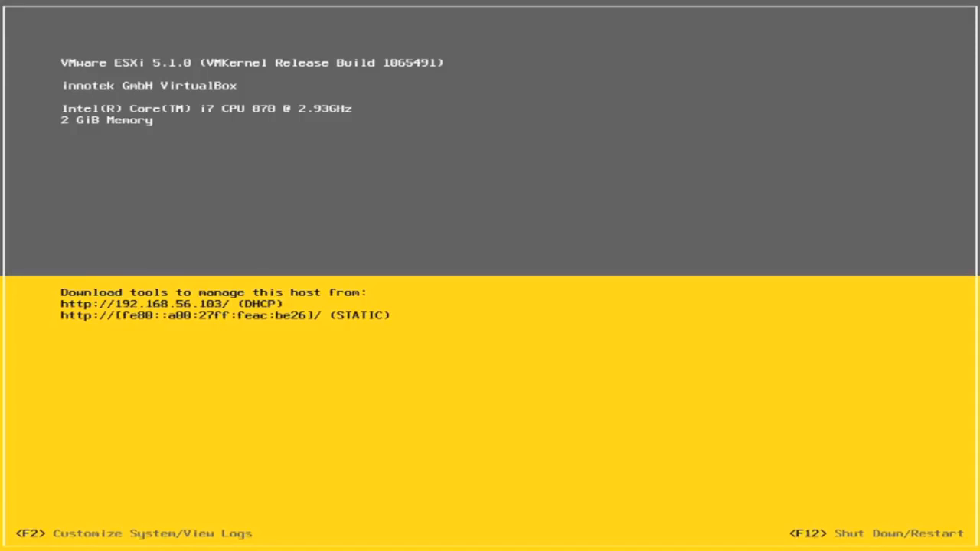
# Step: Log in as root to the ESXi System Customization menu, entering the root password
pyautogui.press('F2')
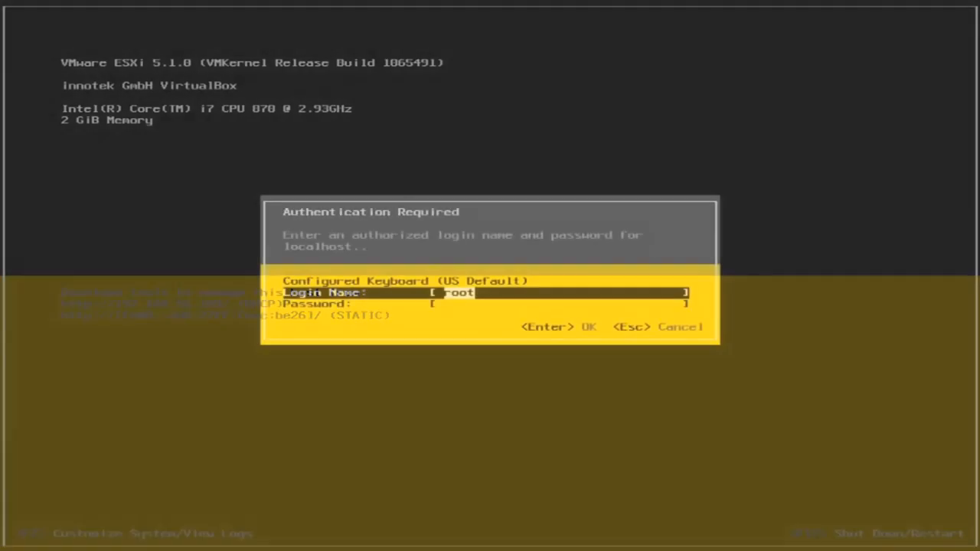
pyautogui.press('Down')
pyautogui.write('password')
pyautogui.press('Return')
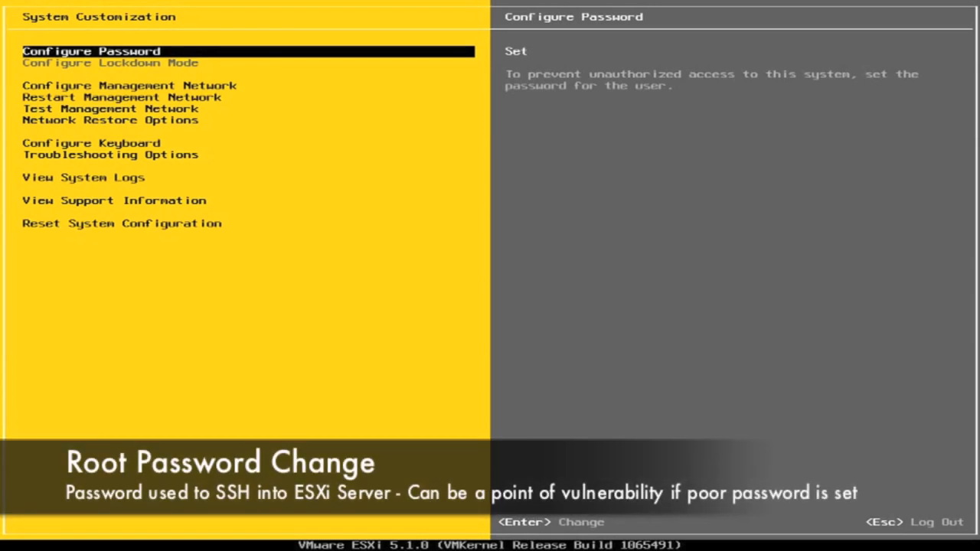
pyautogui.press('Return')
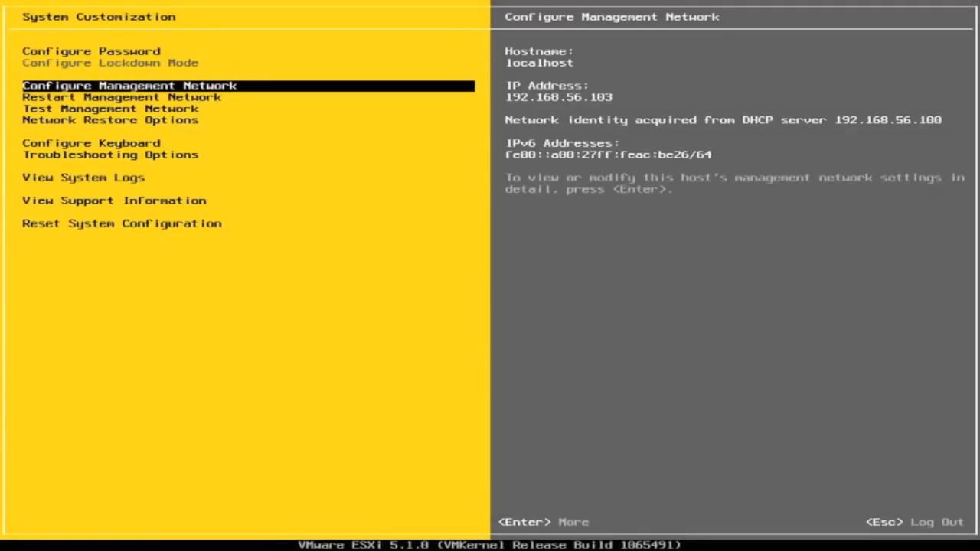
# Step: Set the management IP Configuration to static address 192.168.56.100 with mask 255.255.255.0
pyautogui.press('Return')
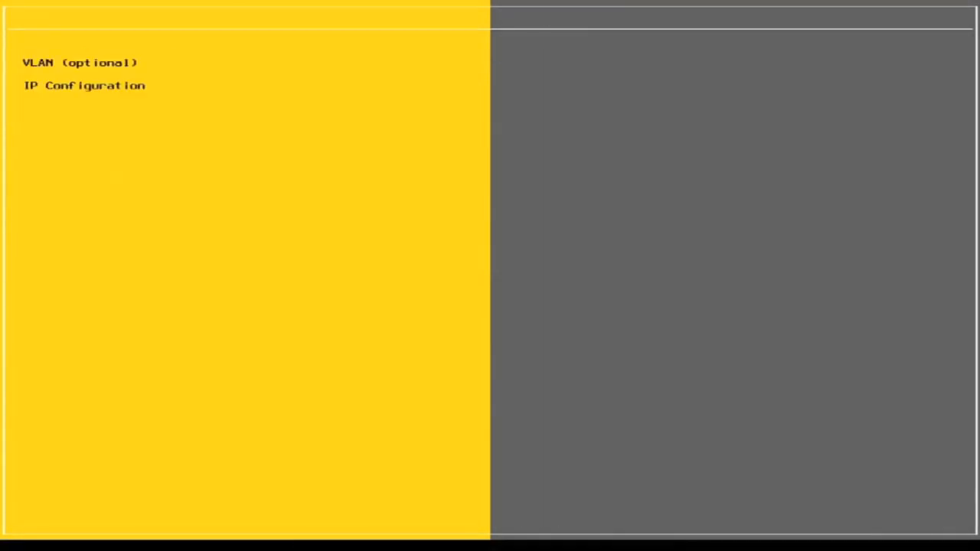
pyautogui.press('Down')
pyautogui.press('Down')
pyautogui.press('Return')
pyautogui.press('Down')
pyautogui.press('space')
pyautogui.press('Down')
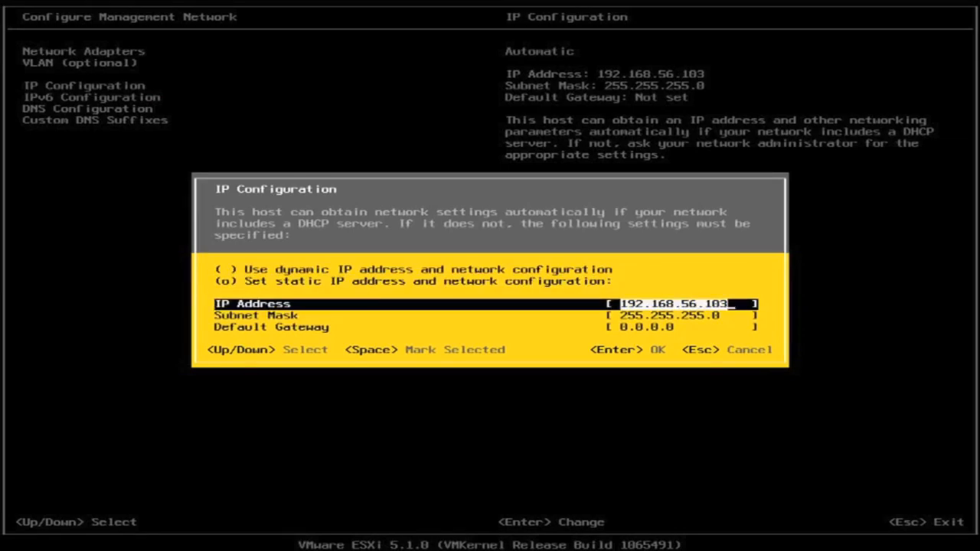
pyautogui.press('BackSpace')
pyautogui.press('BackSpace')
pyautogui.press('BackSpace')
pyautogui.press('BackSpace')
pyautogui.press('BackSpace')
pyautogui.press('BackSpace')
pyautogui.press('BackSpace')
pyautogui.press('BackSpace')
pyautogui.press('BackSpace')
pyautogui.press('BackSpace')
pyautogui.press('BackSpace')
pyautogui.press('BackSpace')
pyautogui.press('BackSpace')
pyautogui.press('BackSpace')
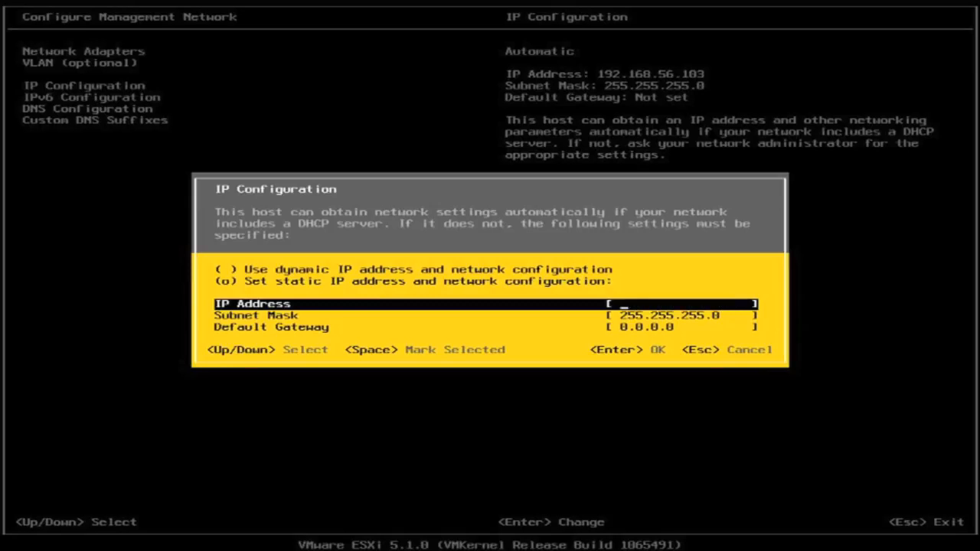
pyautogui.write('192.168.56.100')
pyautogui.press('Down')
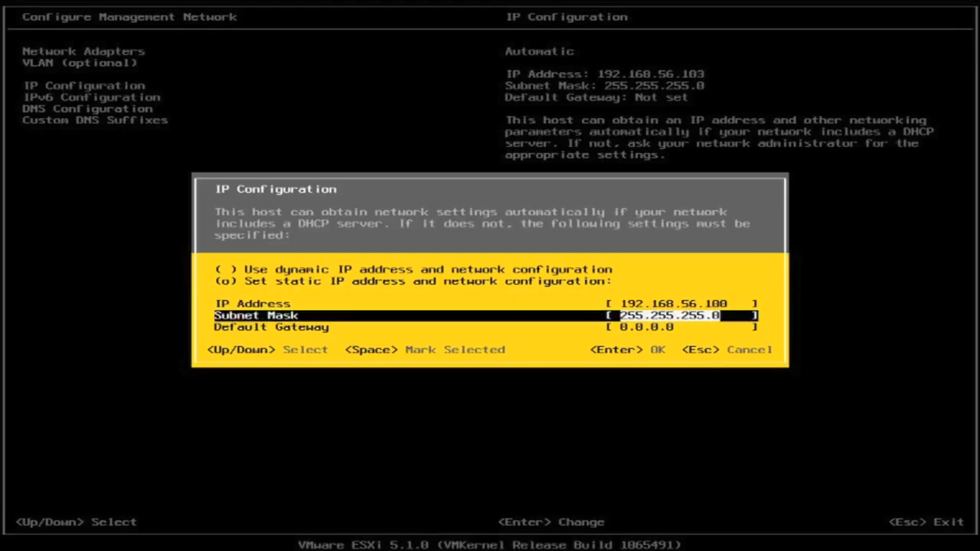
pyautogui.press('Down')
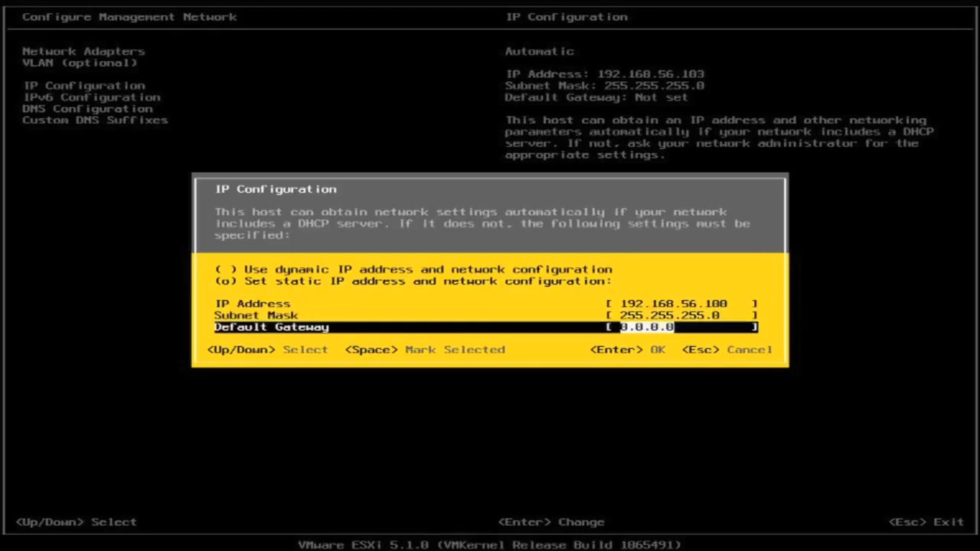
pyautogui.press('Return')
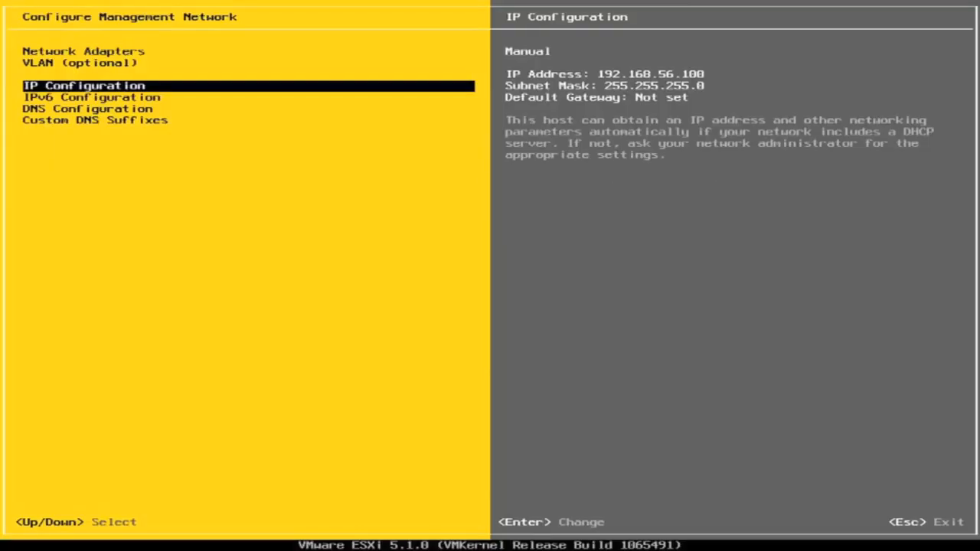
# Step: Review the IPv6, DNS and adapter settings, then apply and restart the management network
pyautogui.press('Down')
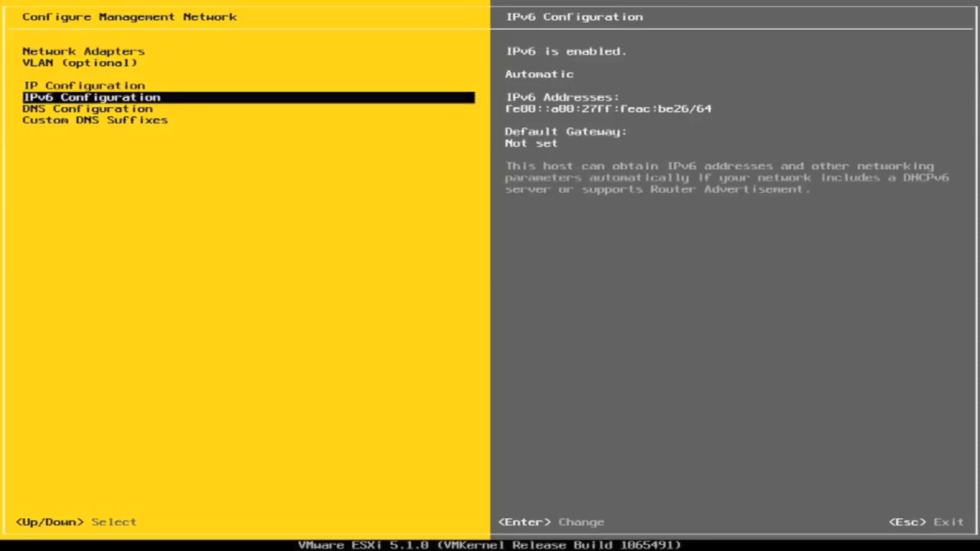
pyautogui.press('Down')
pyautogui.press('Down')
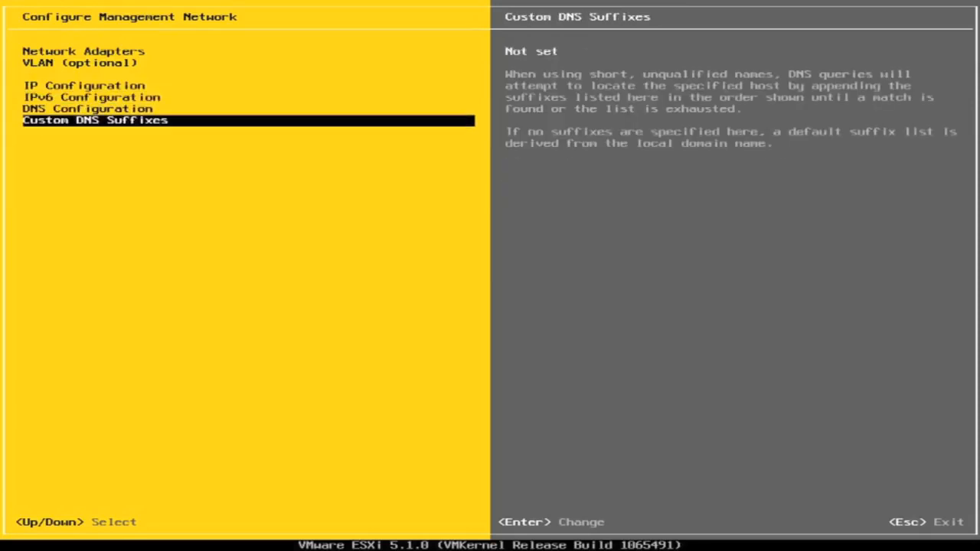
pyautogui.press('Up')
pyautogui.press('Up')
pyautogui.press('Up')
pyautogui.press('Up')
pyautogui.press('Up')
pyautogui.press('Return')
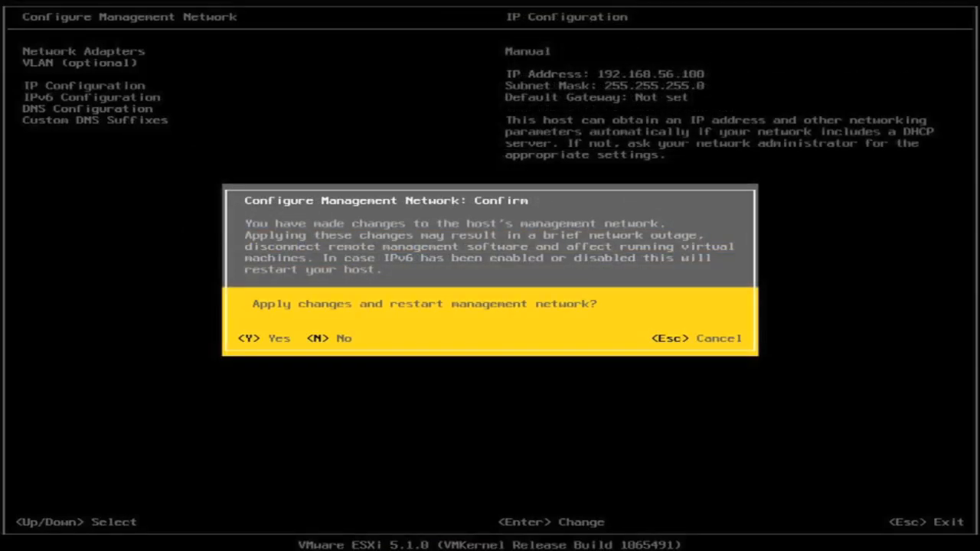
pyautogui.press('y')
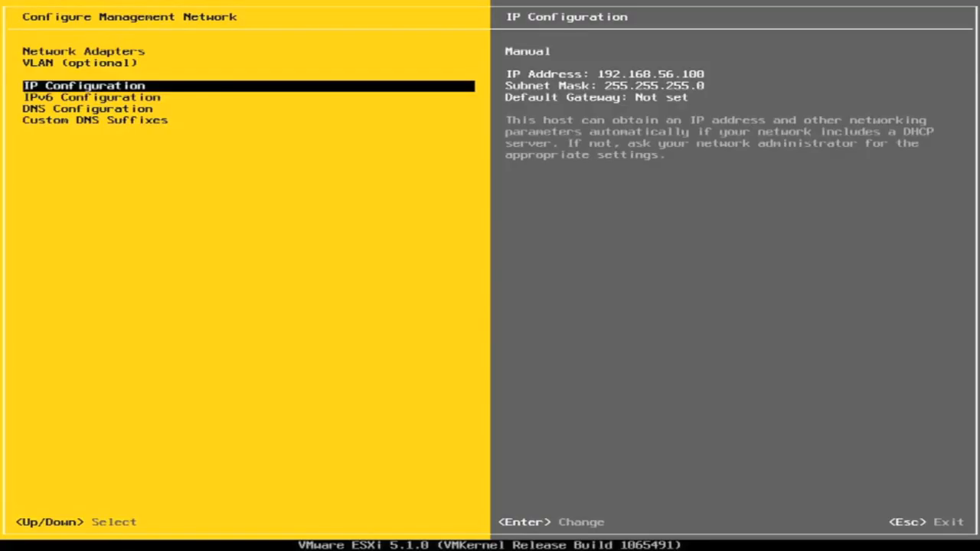
pyautogui.press('Escape')
pyautogui.press('Escape')
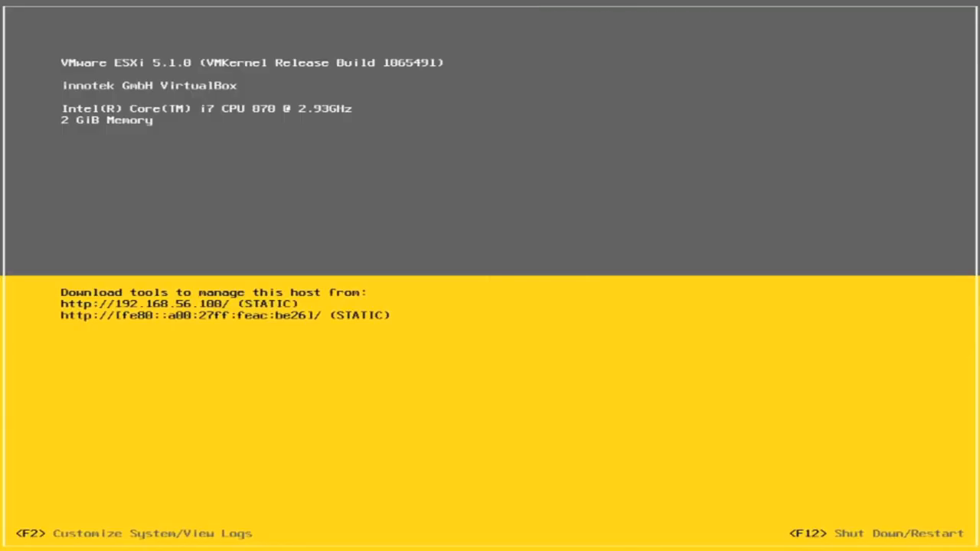